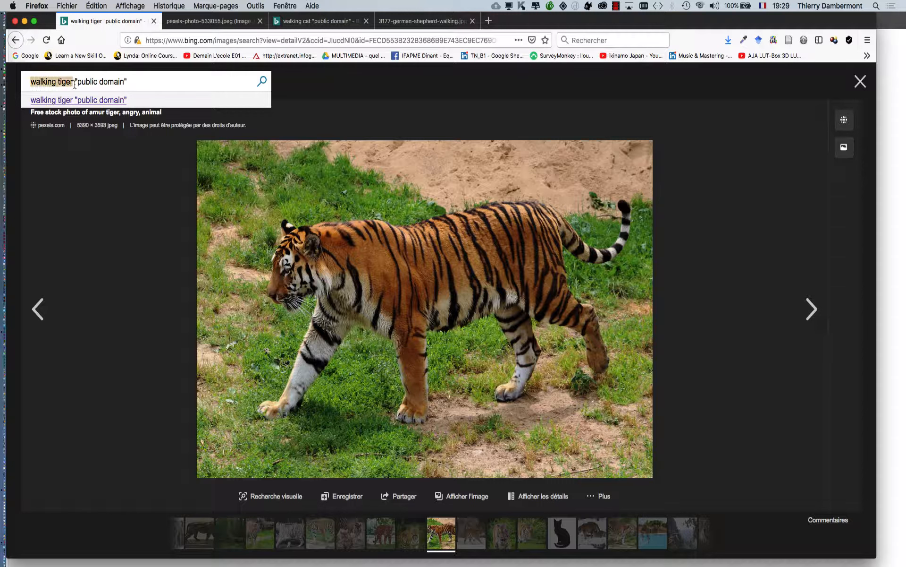
Search Bing Images for central park "public domain", replacing the walking tiger terms.
type("central par")
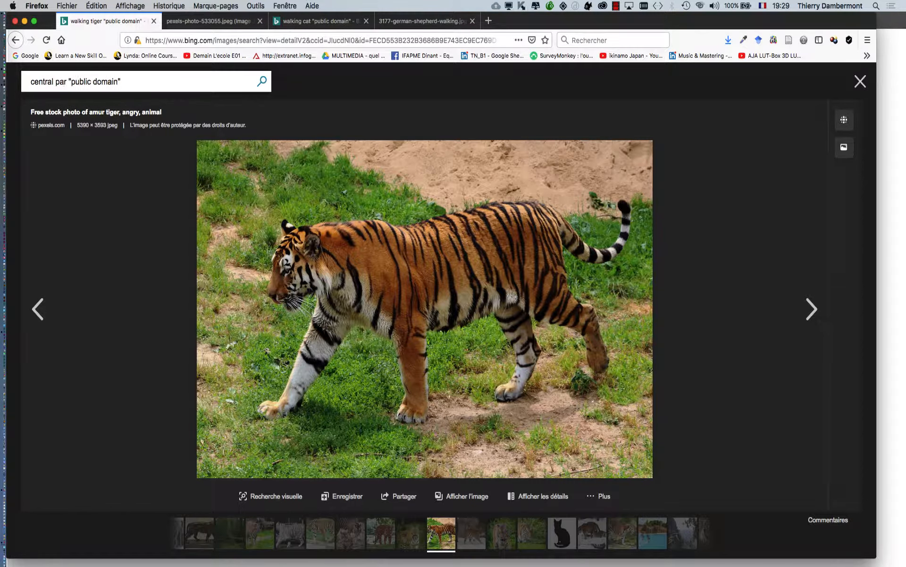
type("k")
key("Return")
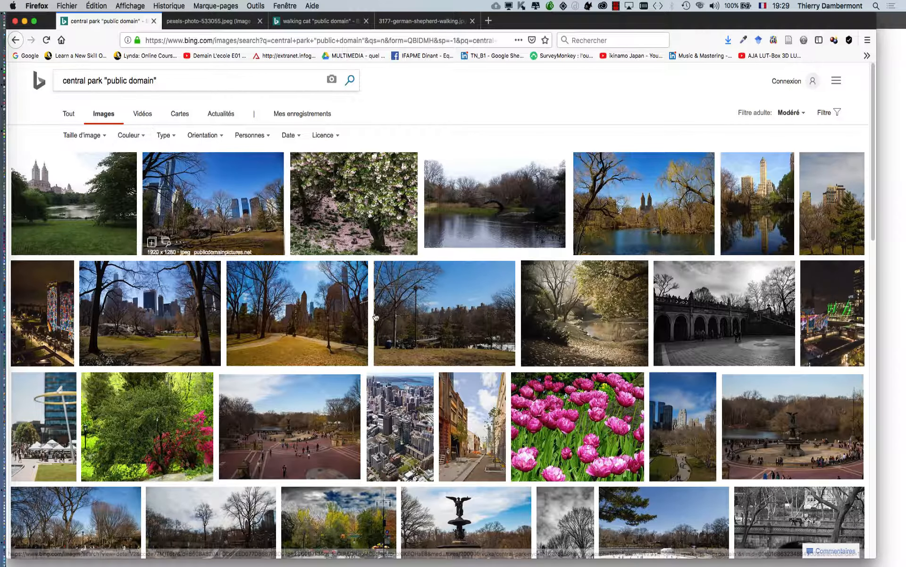
View the Central Park plaza photo with bare trees and walkers at full size, and return to the image results.
scroll(434, 387, "down", 1)
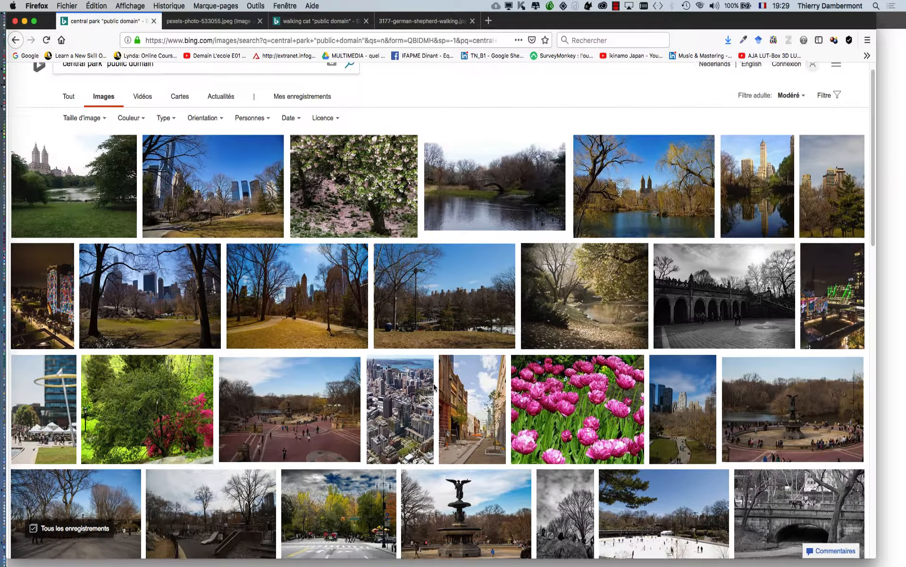
scroll(434, 387, "down", 5)
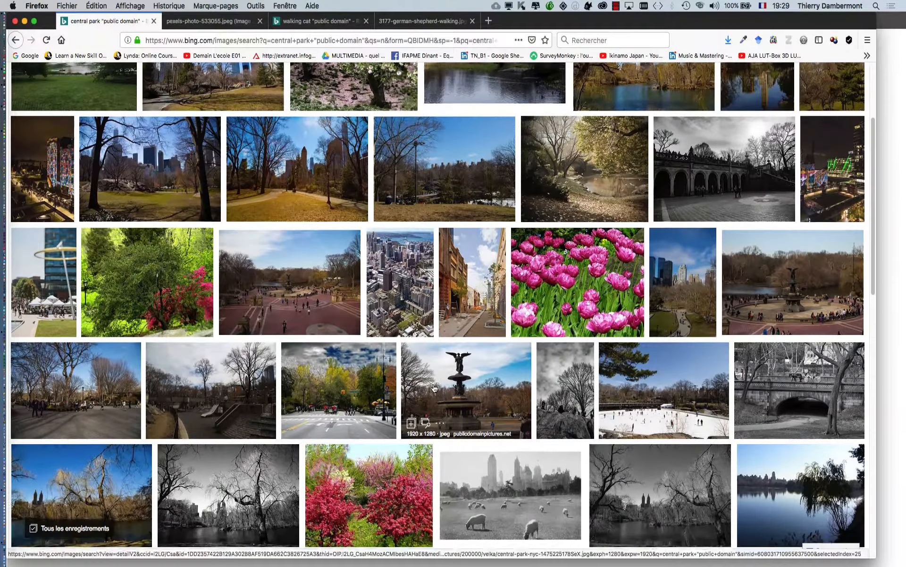
scroll(434, 388, "down", 1)
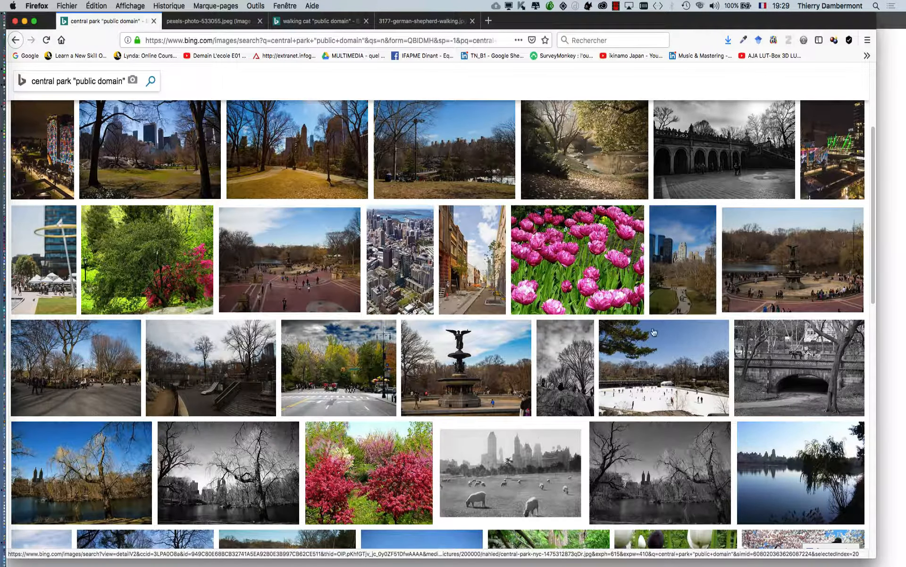
left_click(78, 360)
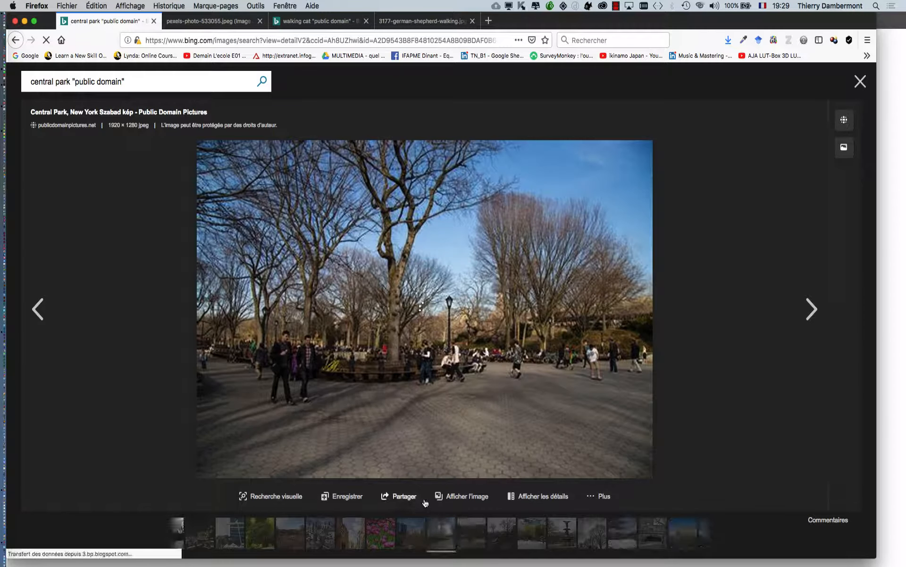
left_click(468, 497)
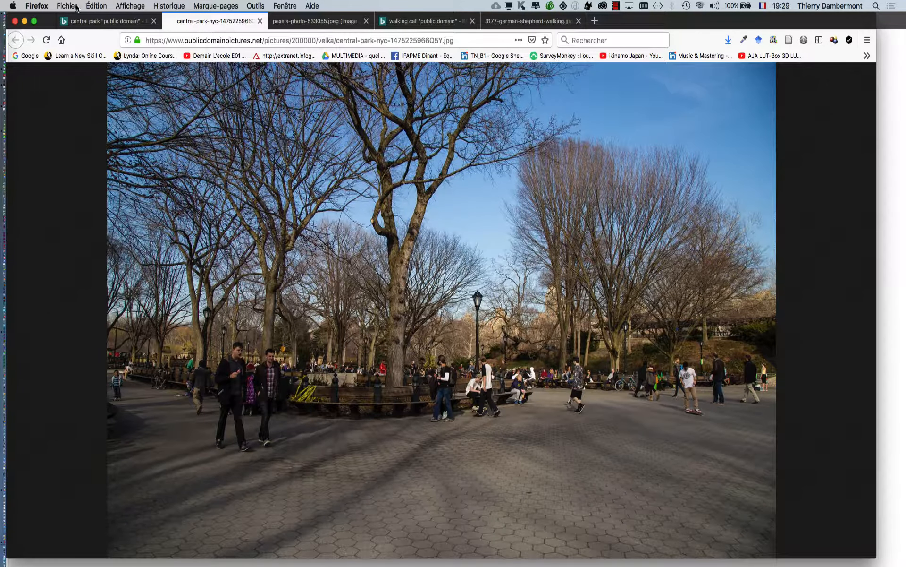
left_click(90, 22)
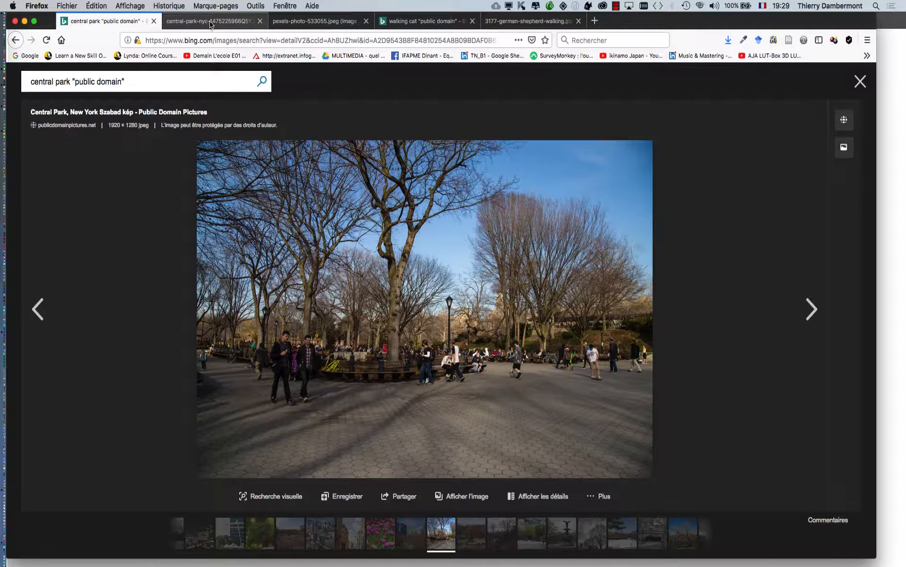
left_click(860, 83)
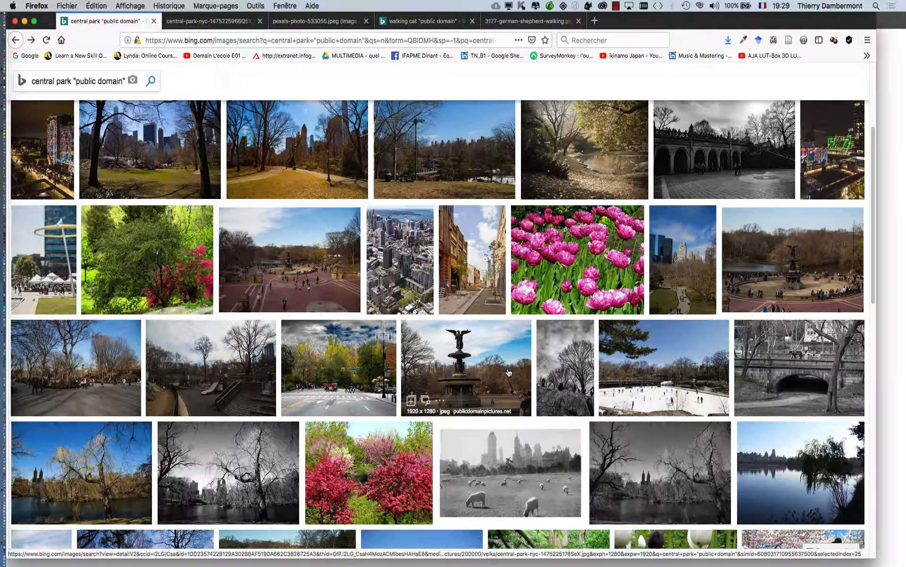
Reopen the same tree-lined plaza photo at full size and go back to the search results.
scroll(509, 373, "down", 2)
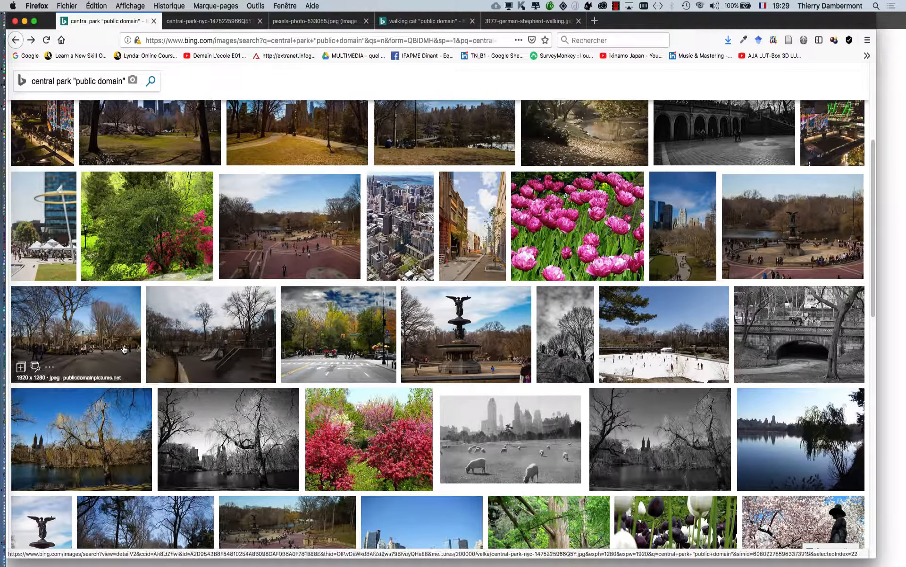
left_click(80, 349)
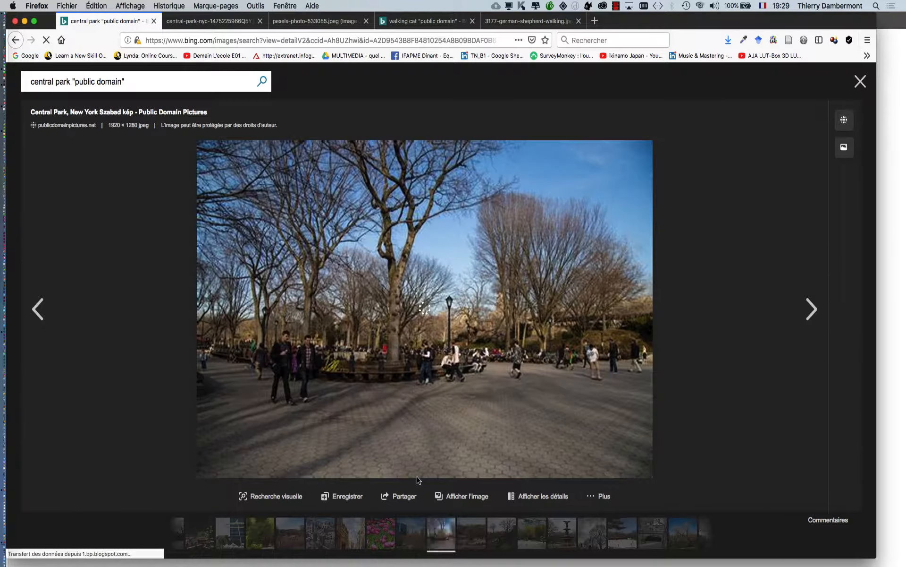
left_click(461, 496)
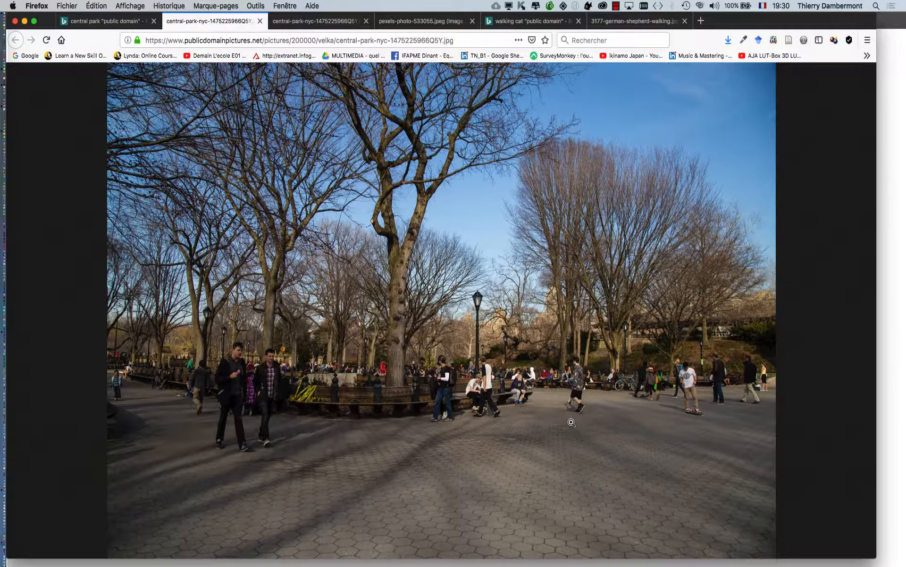
left_click(118, 24)
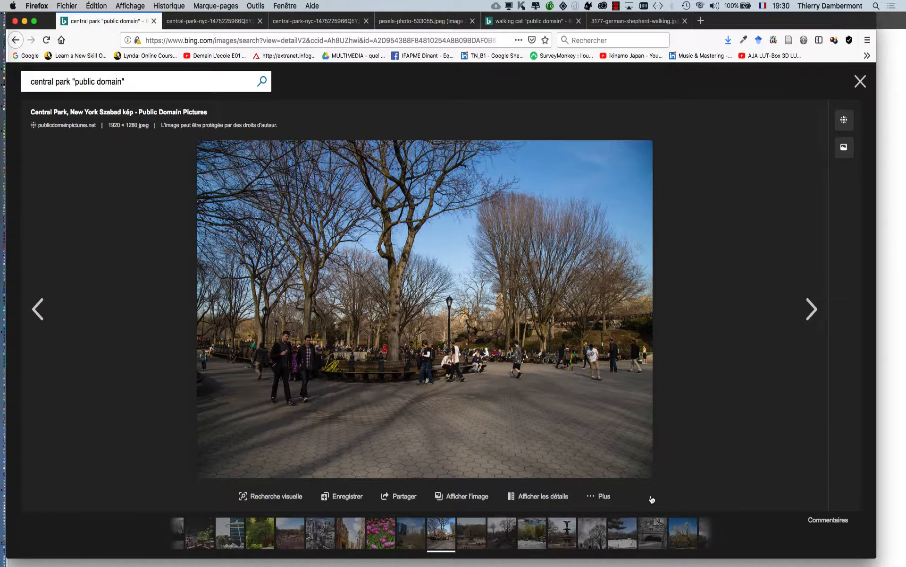
left_click(861, 82)
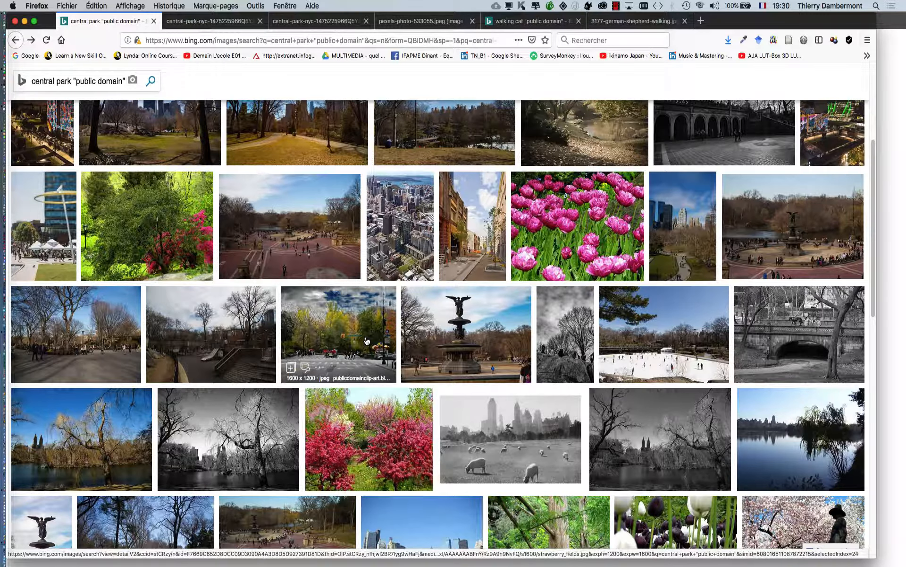
Browse further results, view the winter photo of a curved park path with a lamppost at full size, and close its preview.
scroll(366, 341, "down", 3)
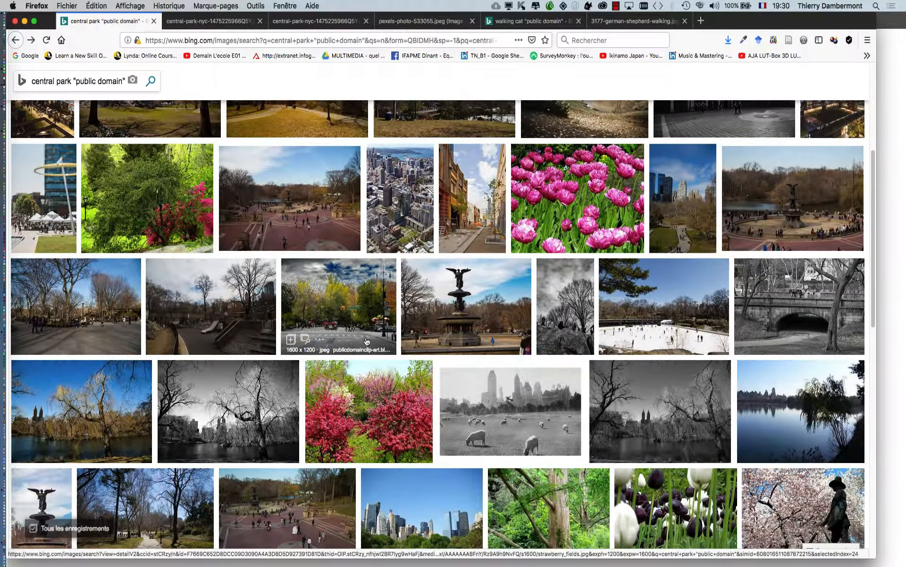
scroll(367, 347, "down", 2)
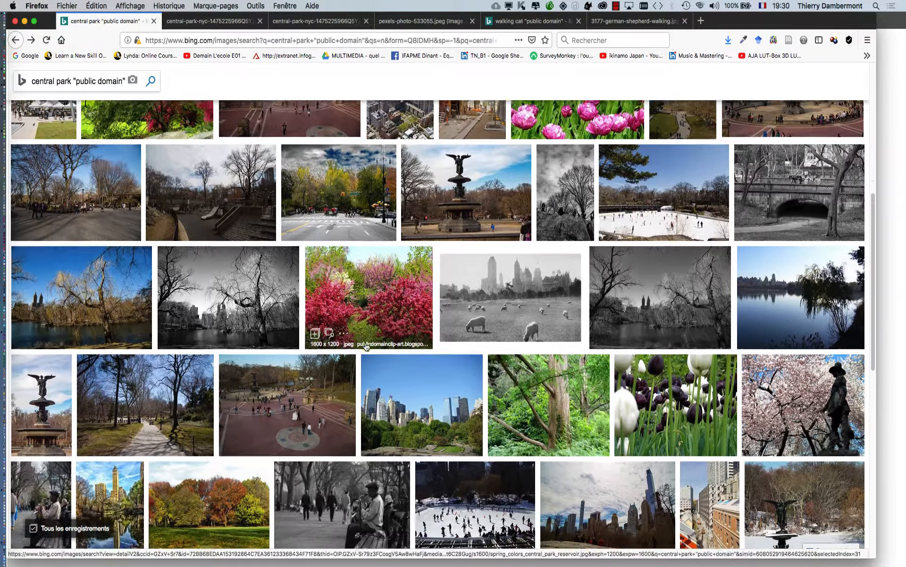
scroll(665, 427, "down", 3)
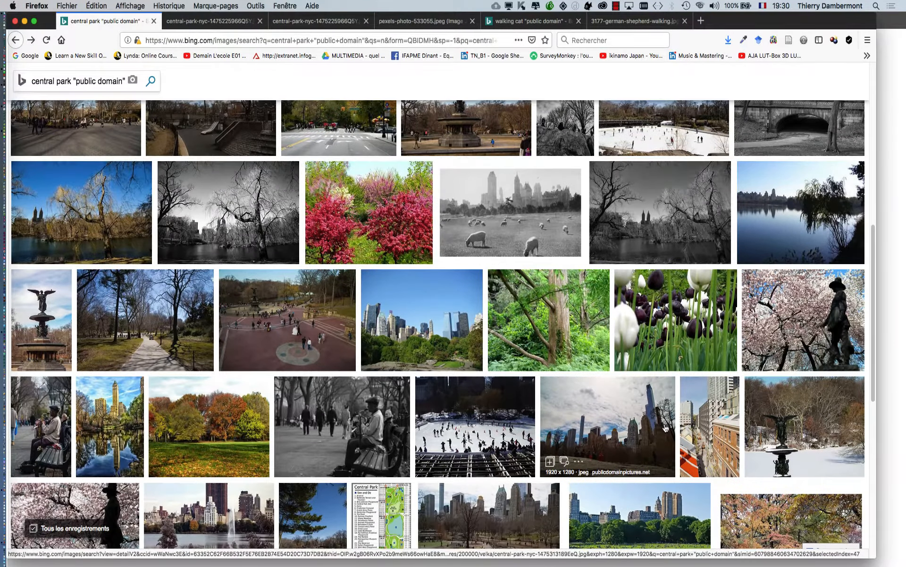
scroll(665, 433, "down", 5)
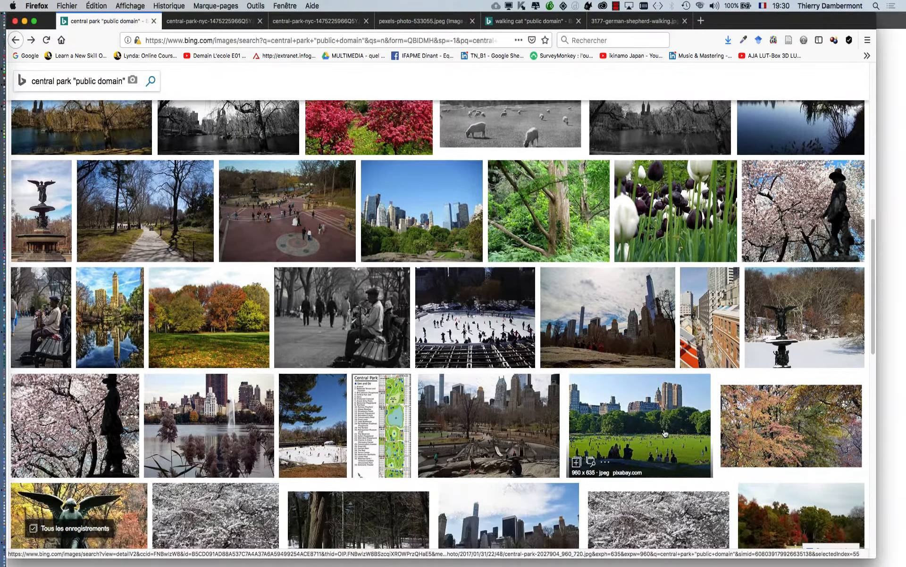
left_click(487, 299)
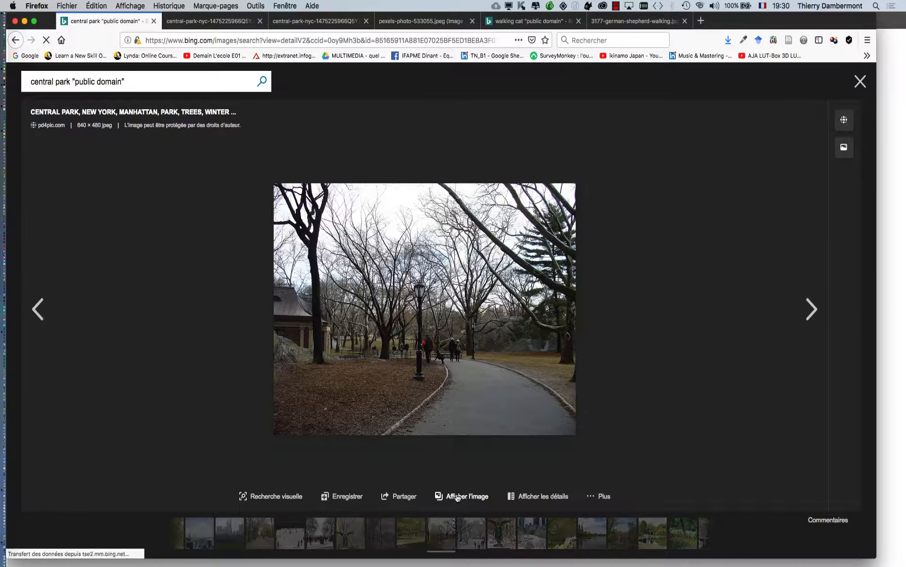
left_click(458, 496)
key("ctrl+shift+Tab")
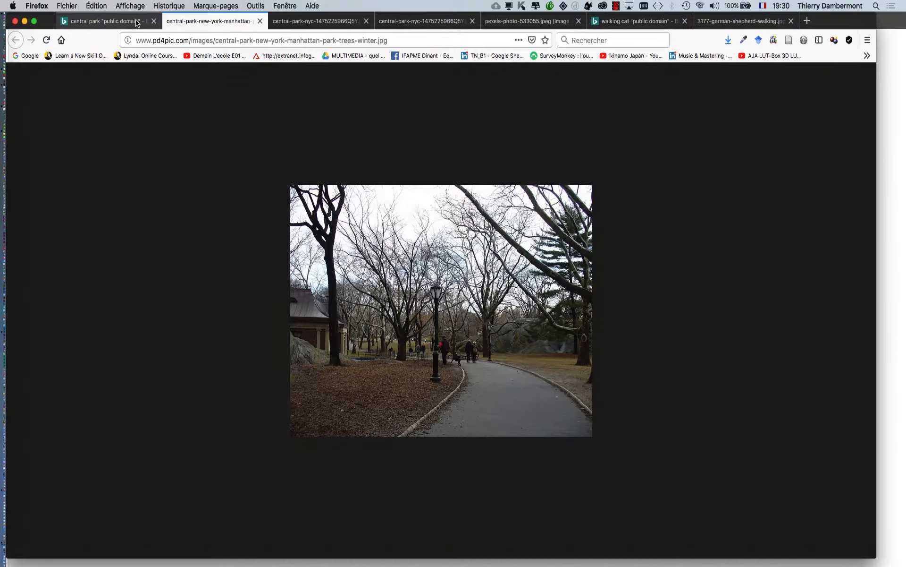
left_click(860, 81)
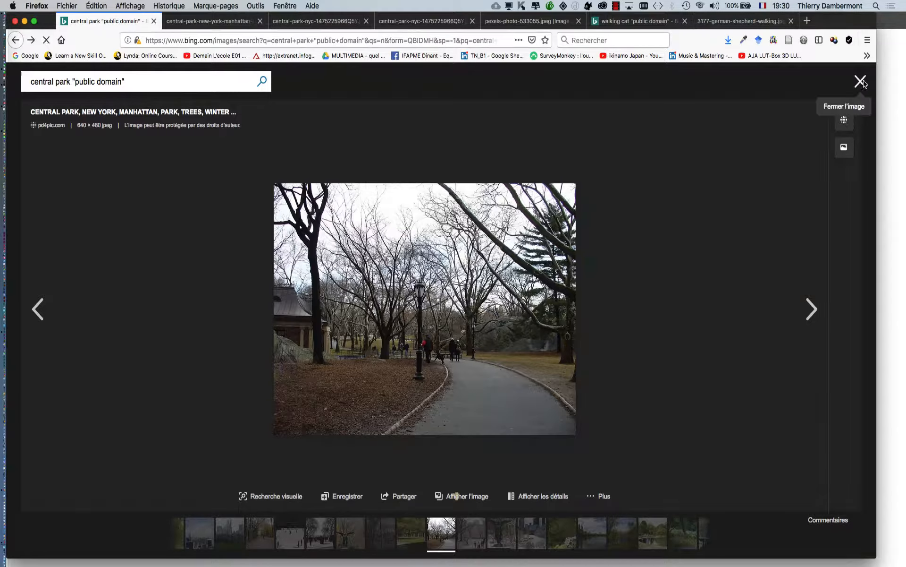
Filter the image results to a minimum size of 2000 x 2000 px.
scroll(328, 310, "down", 10)
scroll(328, 310, "up", 10)
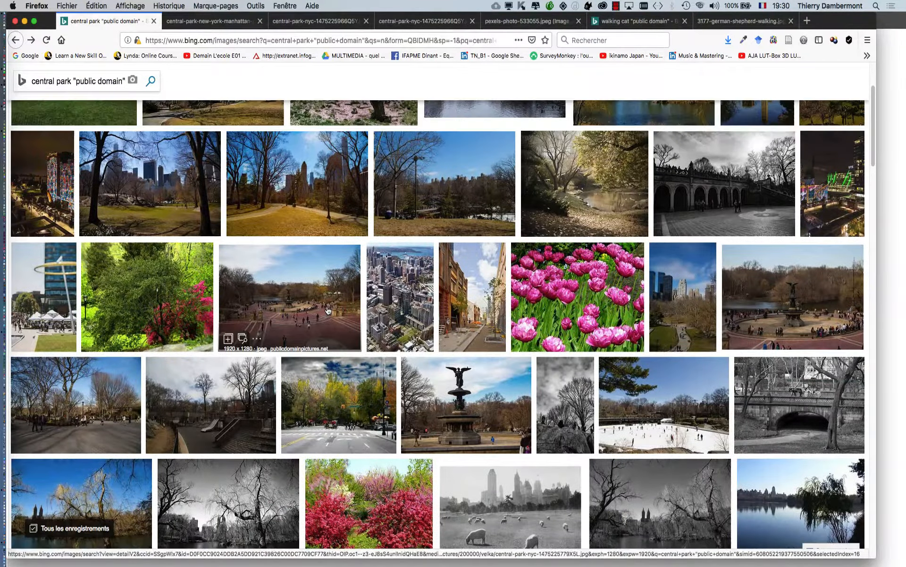
mouse_move(1, 132)
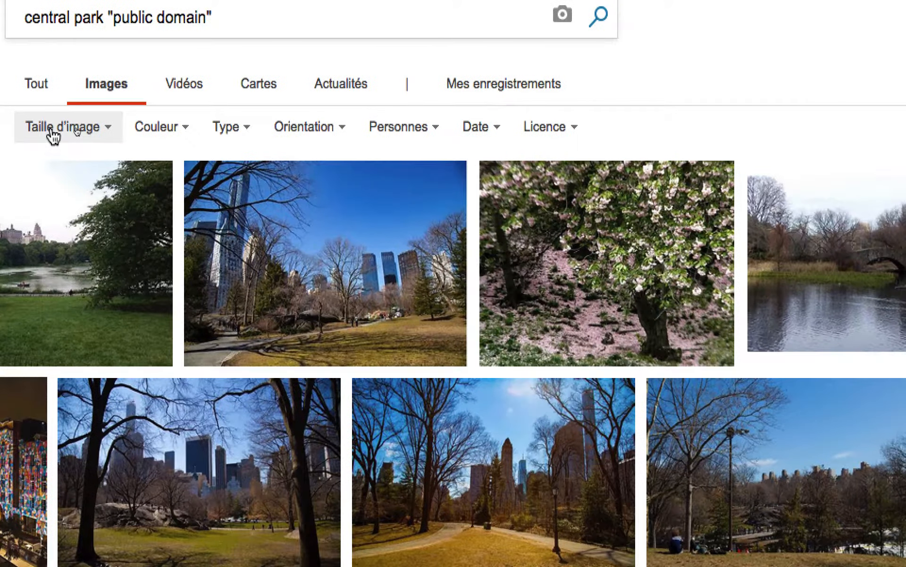
left_click(53, 137)
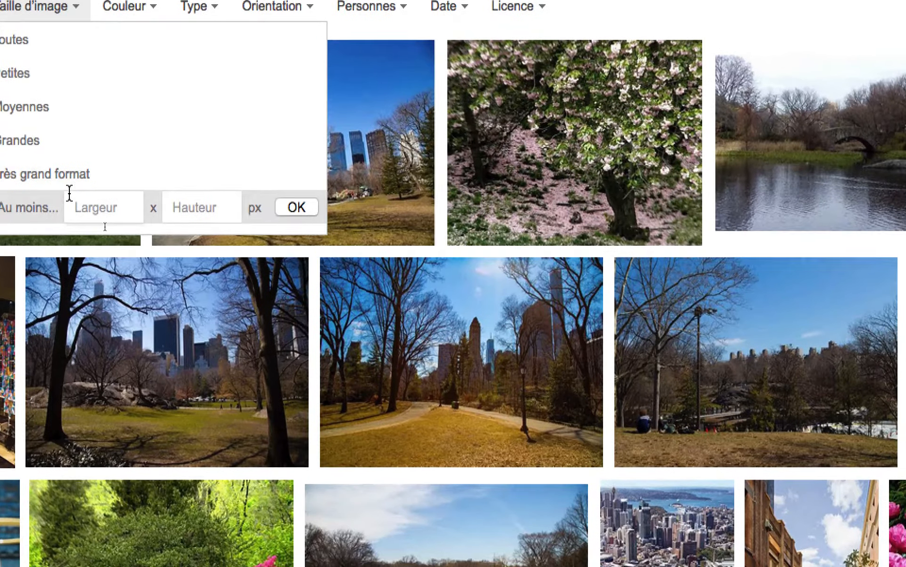
left_click(114, 331)
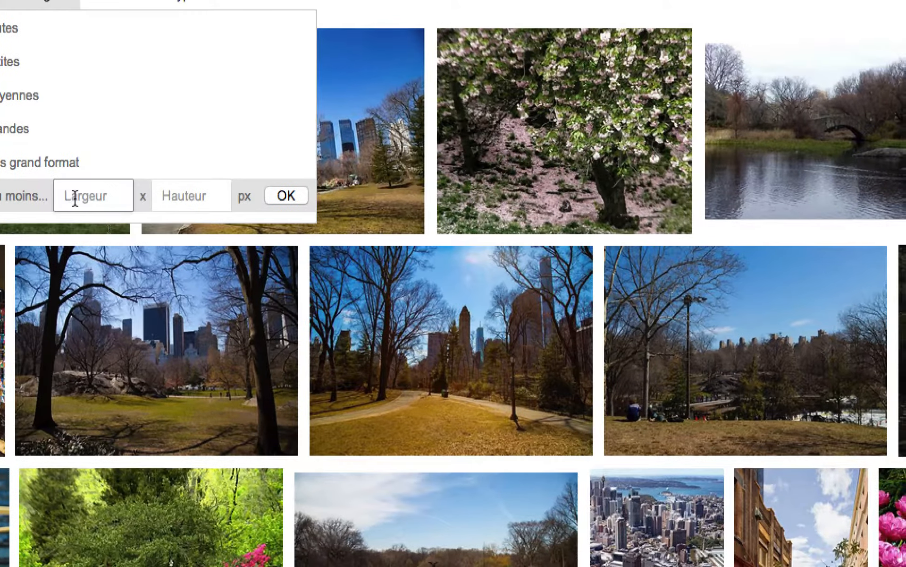
type("2000")
key("Tab")
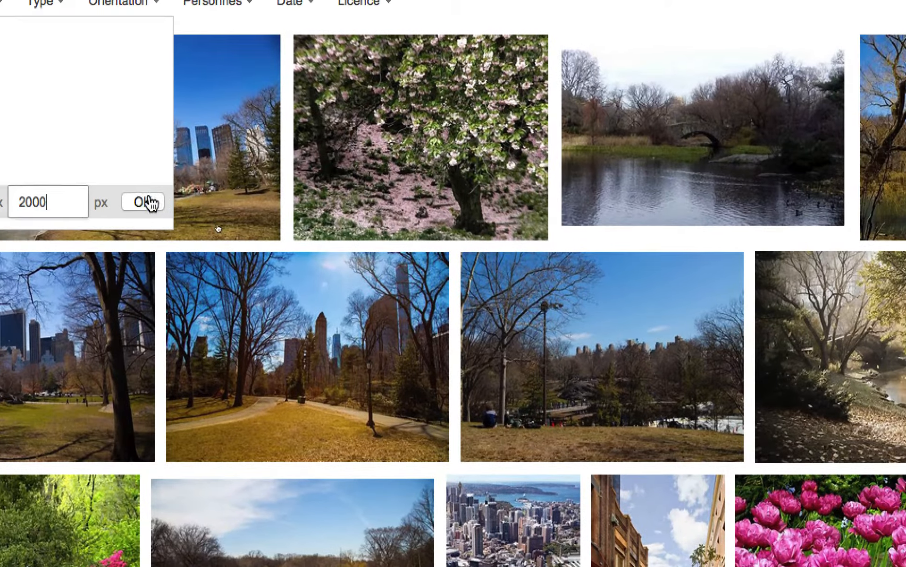
left_click(287, 196)
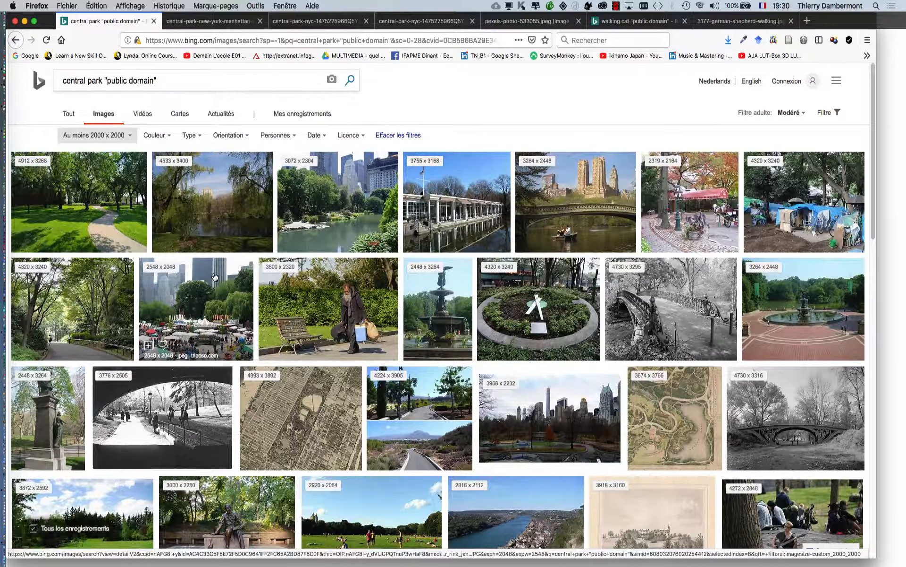
Open the black-and-white photo of the ornate iron bridge at full size and save it in the Links folder under its original name.
left_click(709, 307)
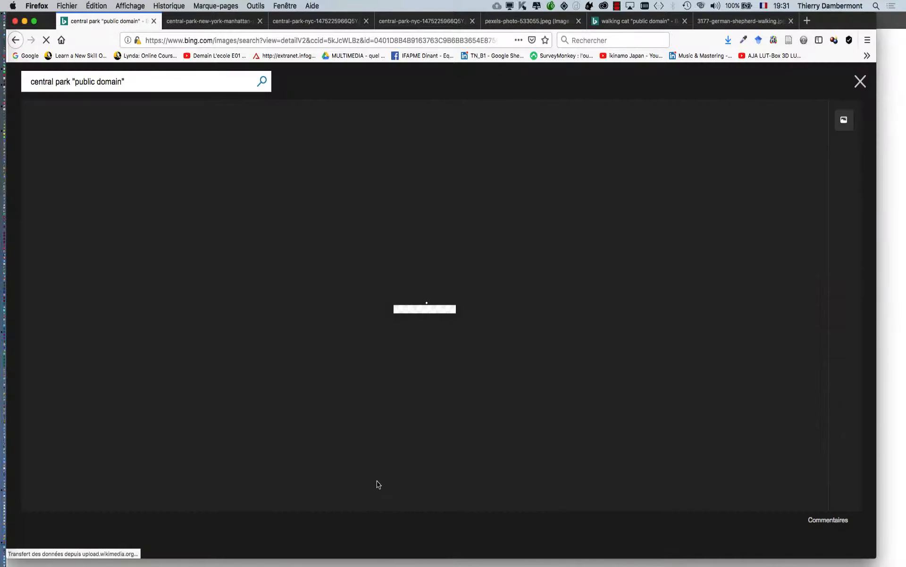
left_click(452, 497)
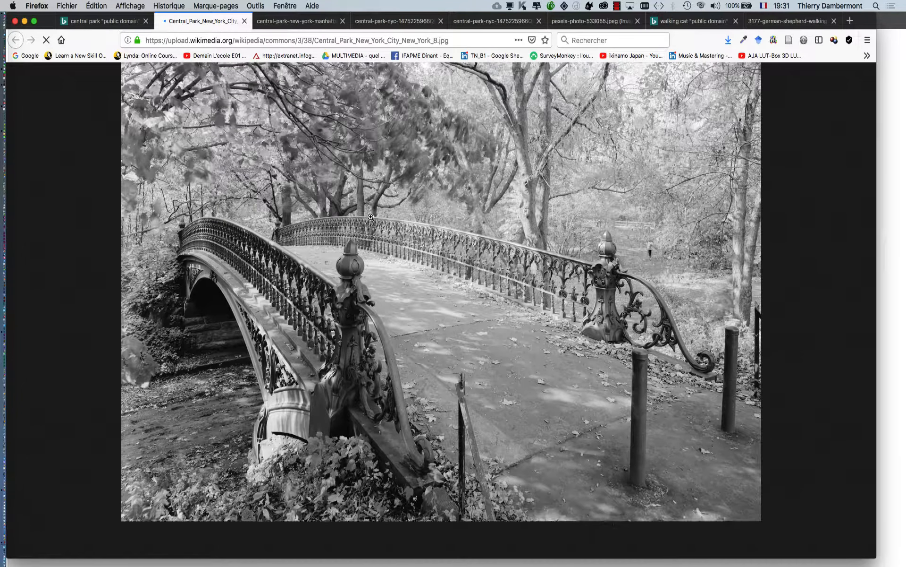
right_click(367, 200)
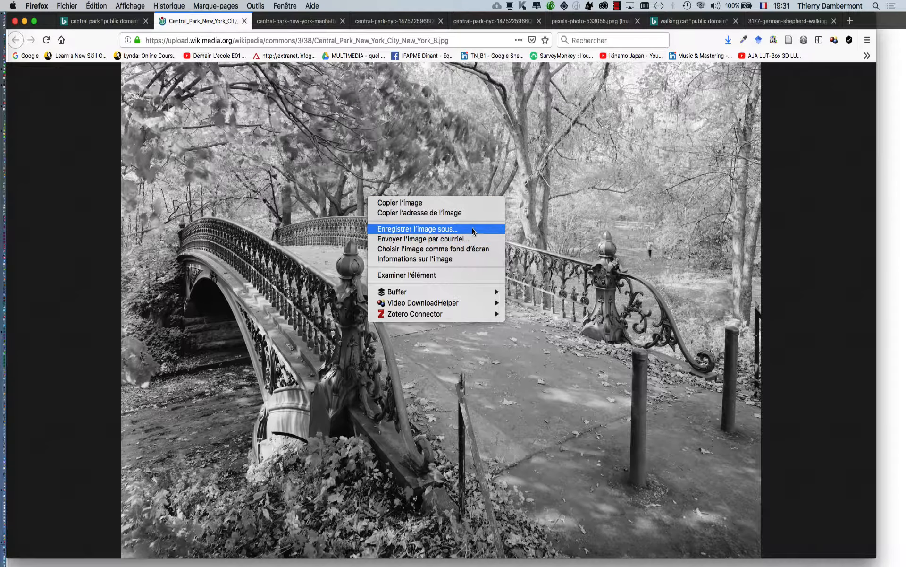
left_click(406, 231)
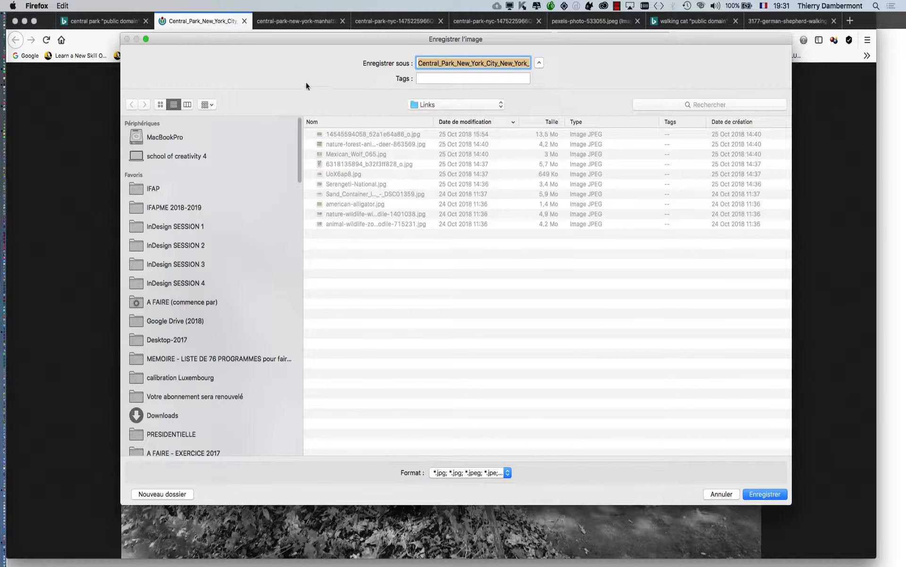
left_click_drag(316, 38, 299, 80)
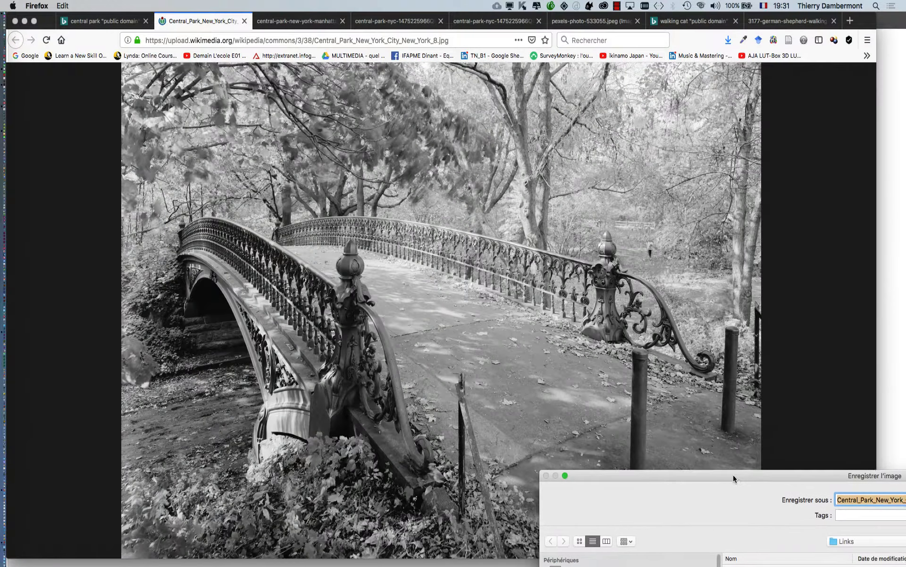
left_click_drag(735, 474, 301, 80)
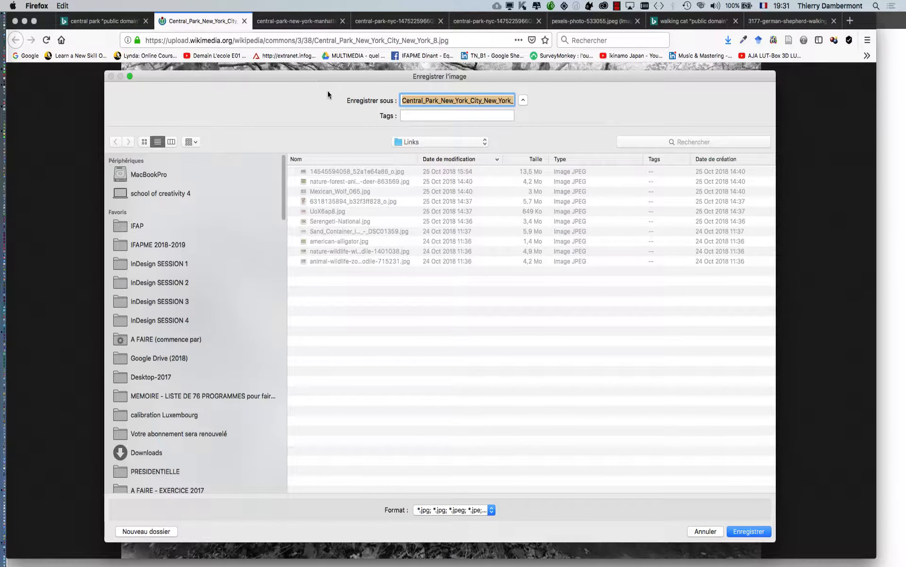
left_click(505, 101)
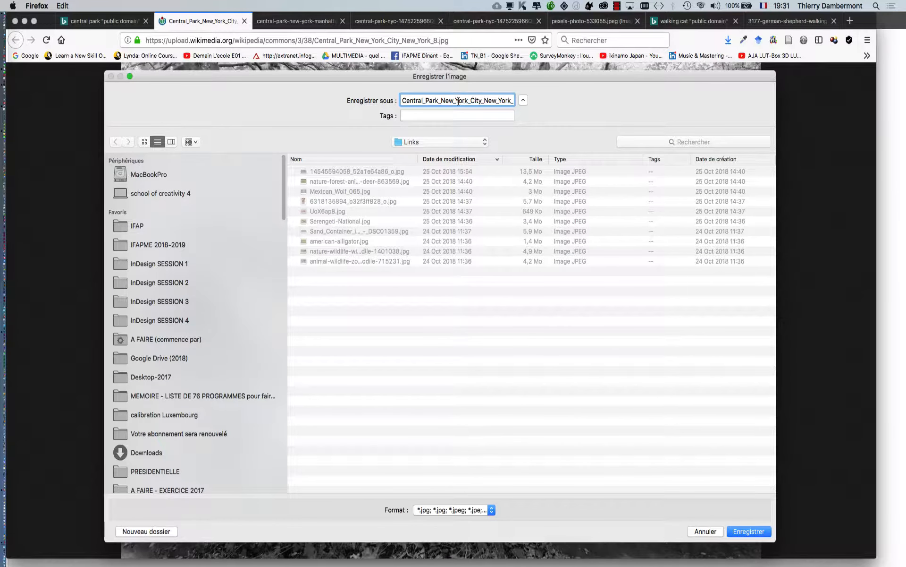
left_click(753, 530)
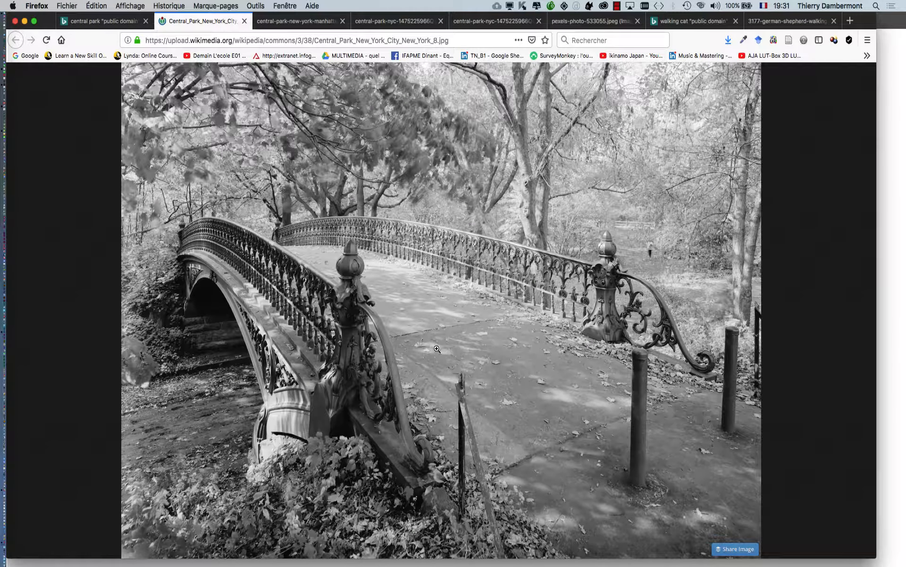
Switch to Photoshop and open the bridge photo Central_Park_New_York_City_New_York_8.jpg from the IFAP folder.
key("super+Tab")
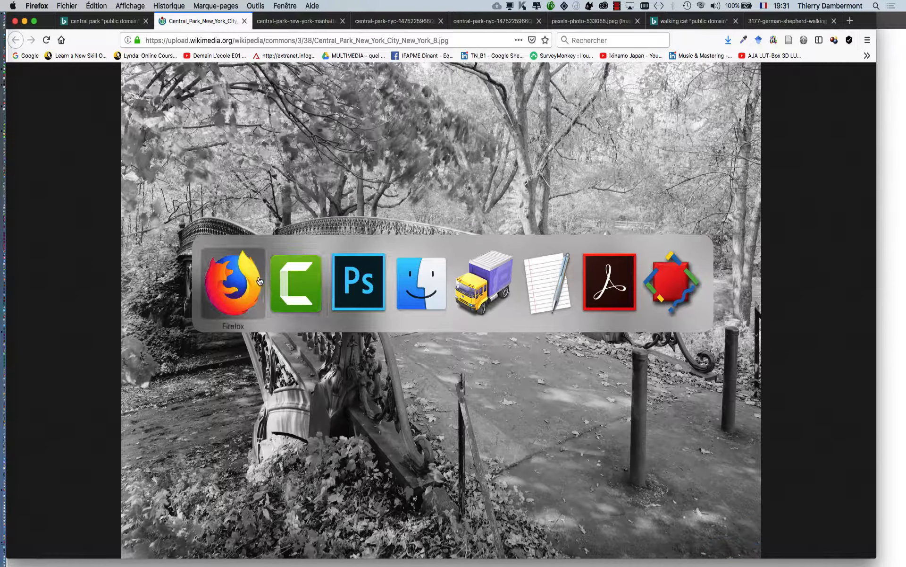
left_click(350, 294)
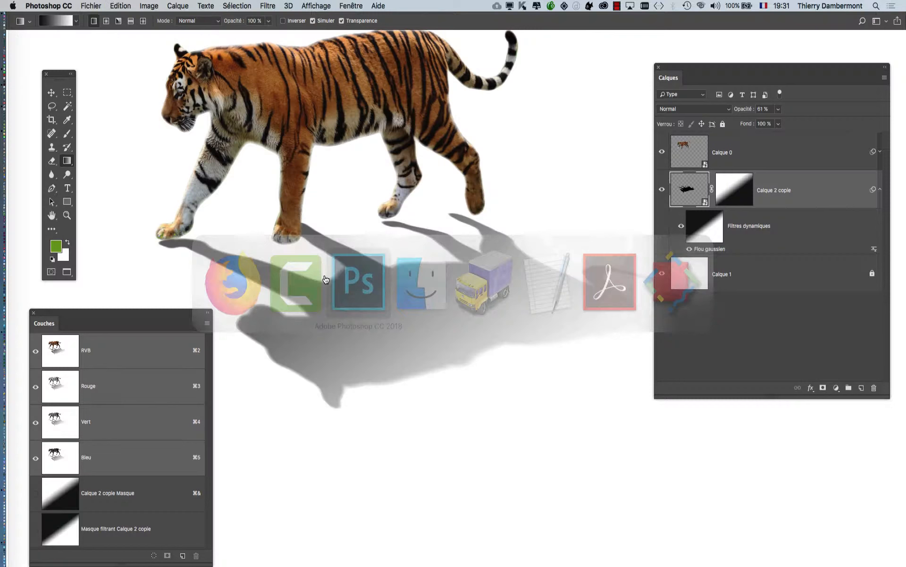
left_click(91, 6)
left_click(101, 32)
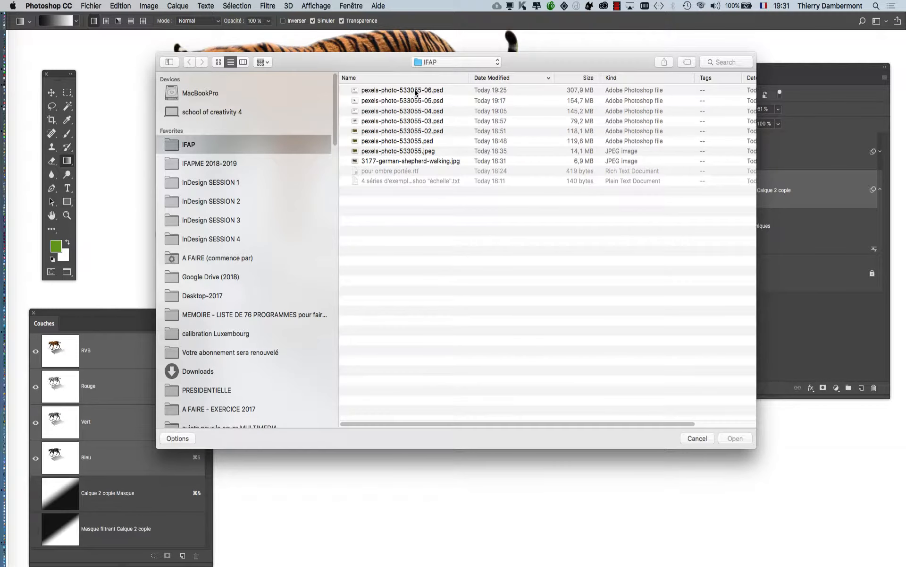
left_click(416, 90)
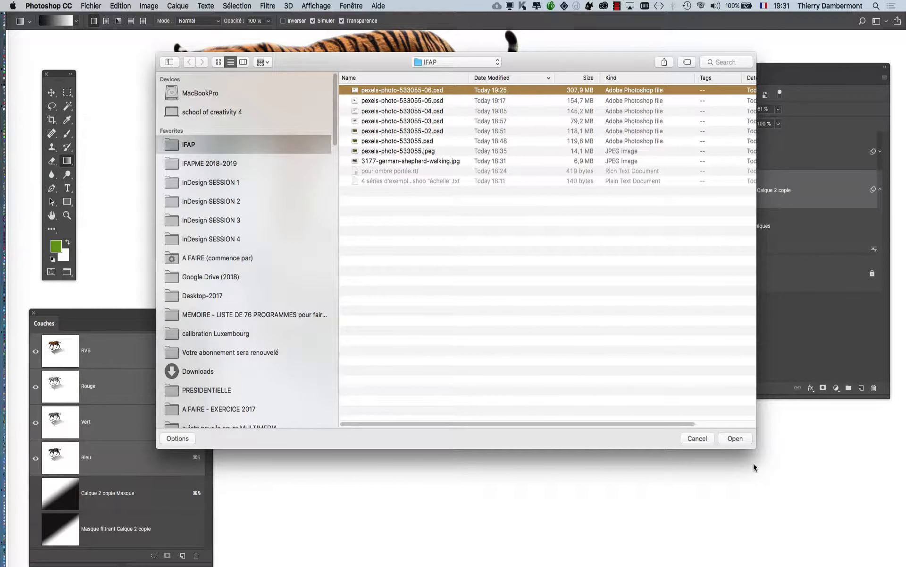
left_click(619, 360)
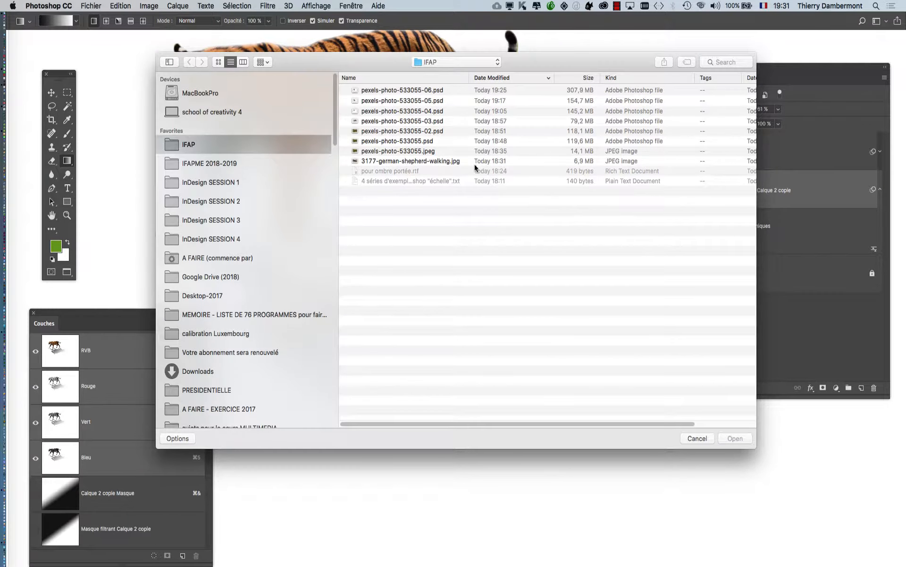
left_click(459, 161)
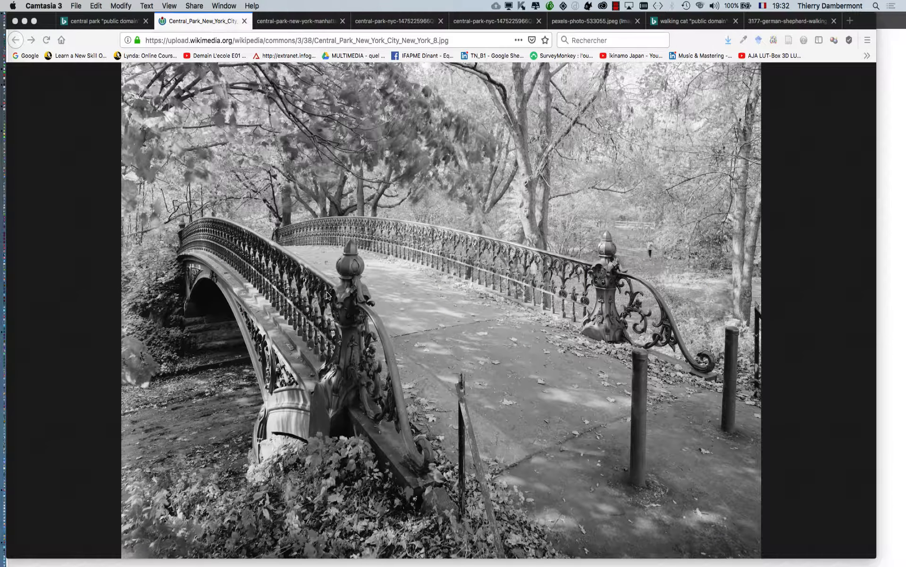
key("super+Tab")
key("super+Tab")
left_click(426, 270)
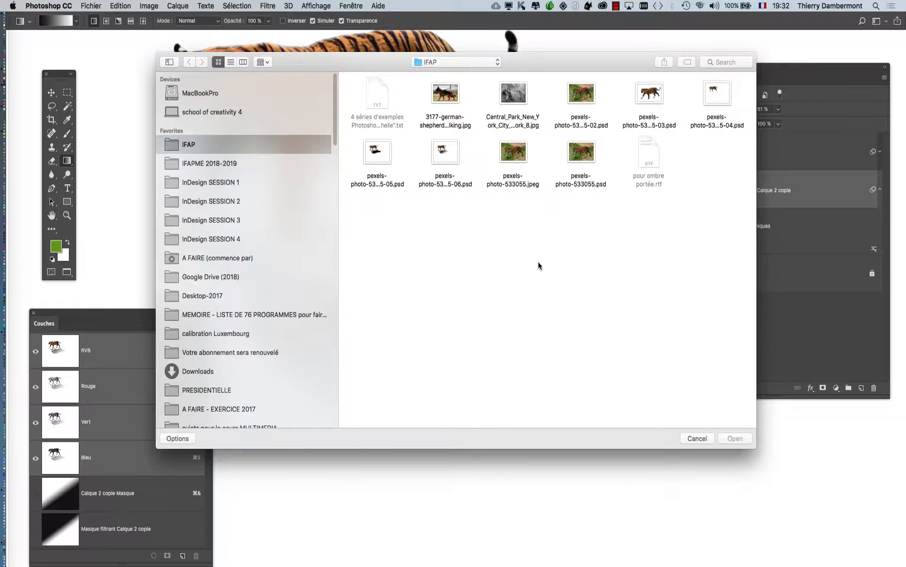
left_click(520, 93)
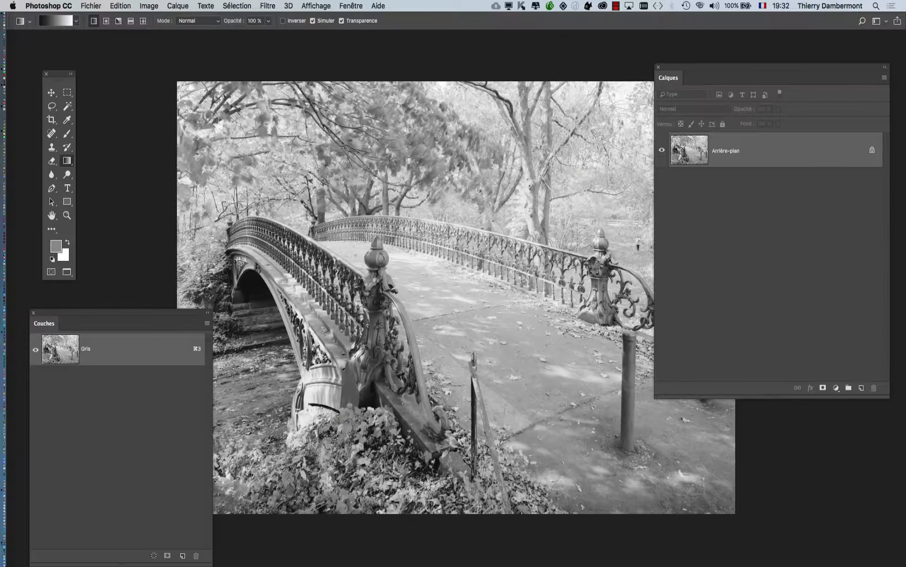
Close the Calques and Couches panels to clear the view of the bridge photo.
left_click(659, 69)
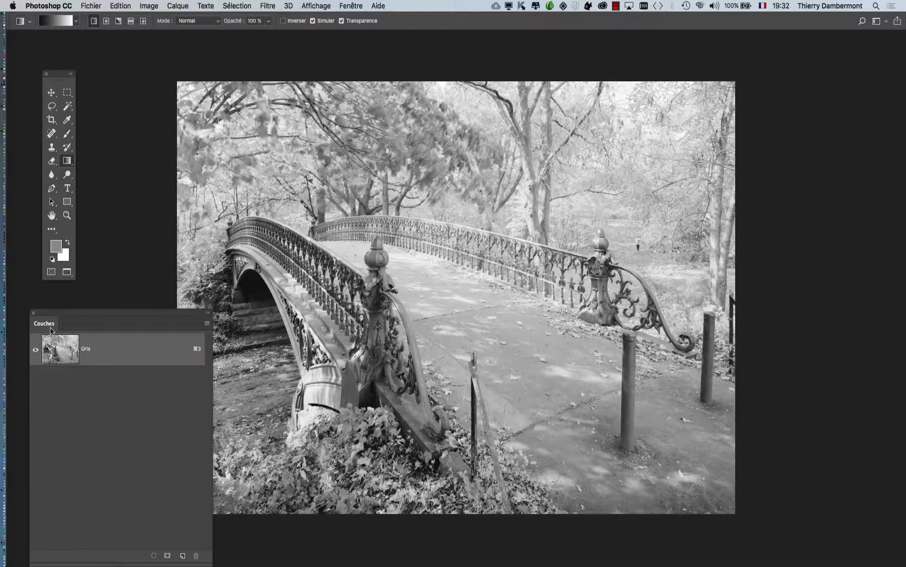
left_click(34, 312)
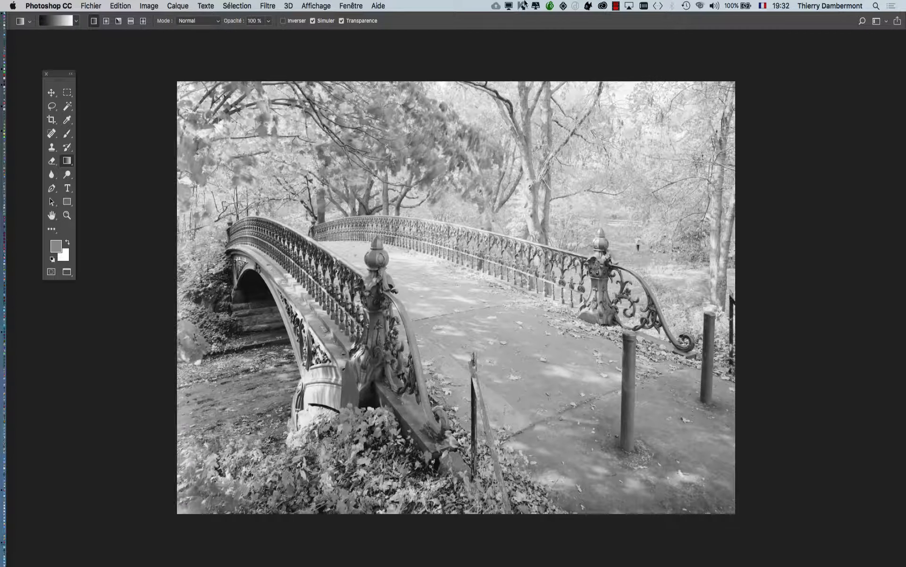
left_click(347, 5)
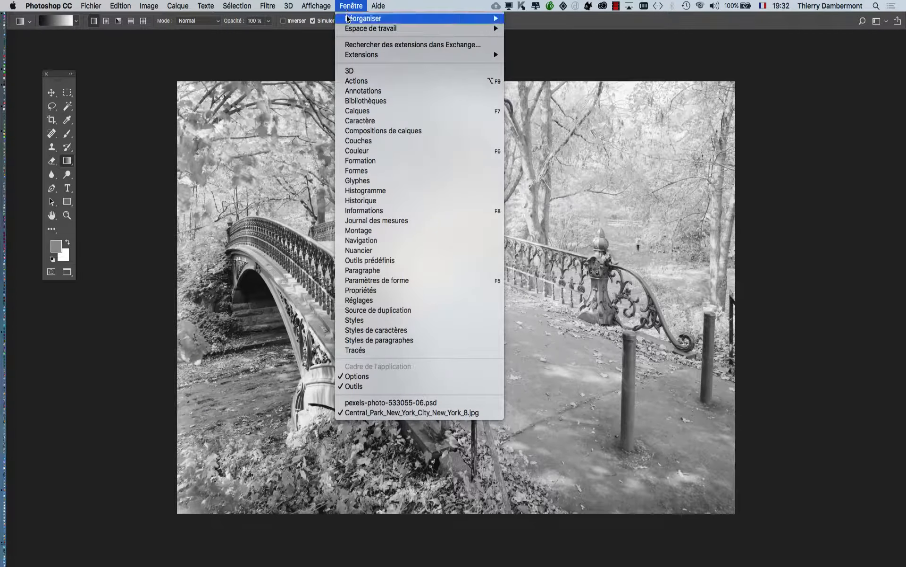
mouse_move(348, 29)
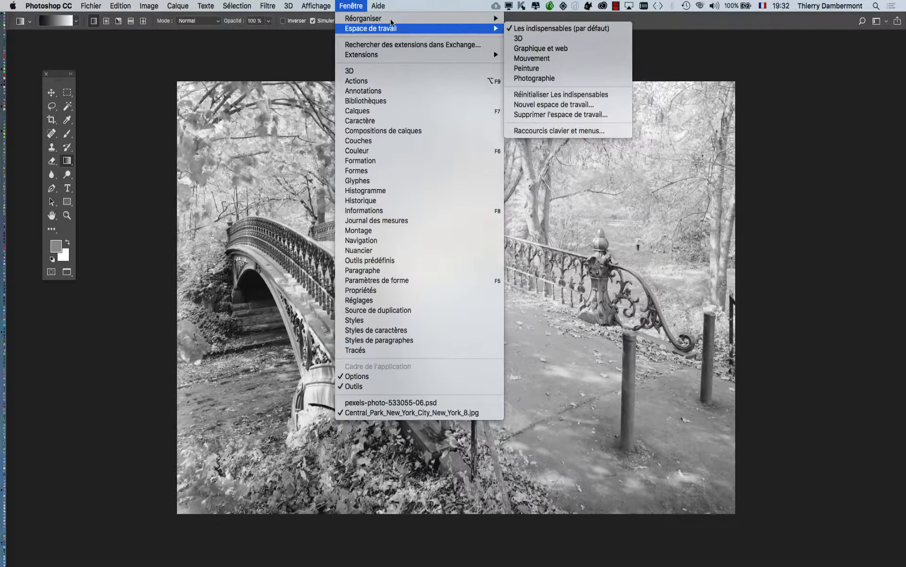
mouse_move(396, 20)
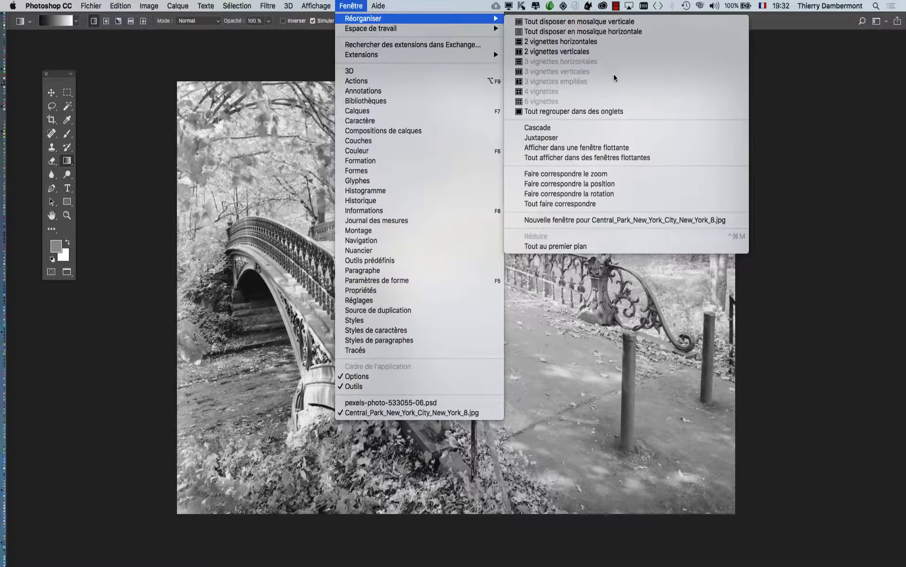
left_click(624, 142)
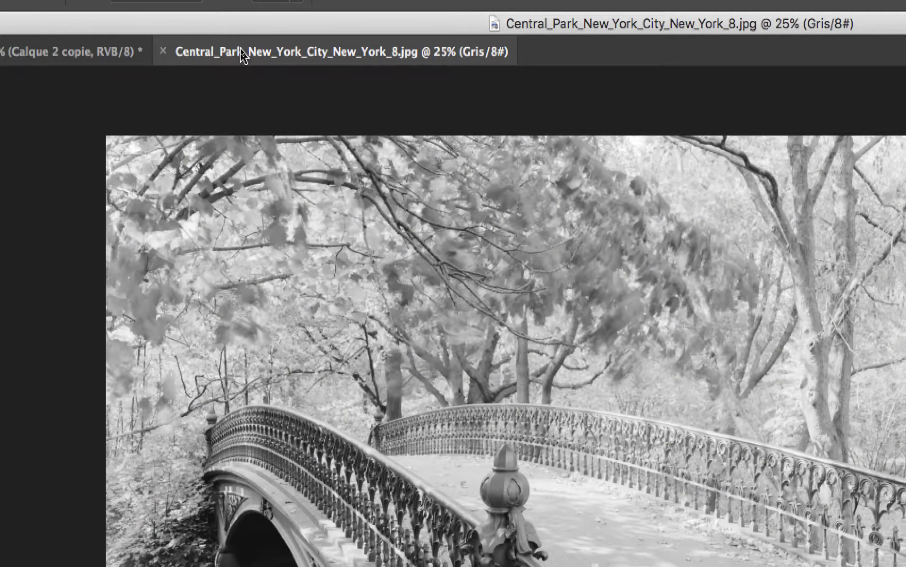
Detach the bridge photo into its own floating window and juxtapose it with the tiger document.
left_click_drag(241, 55, 273, 84)
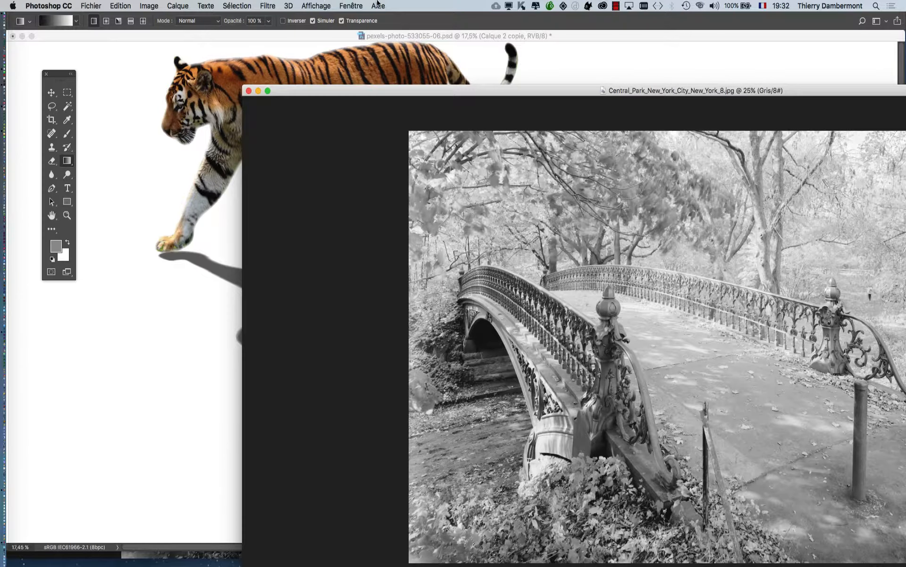
left_click(351, 6)
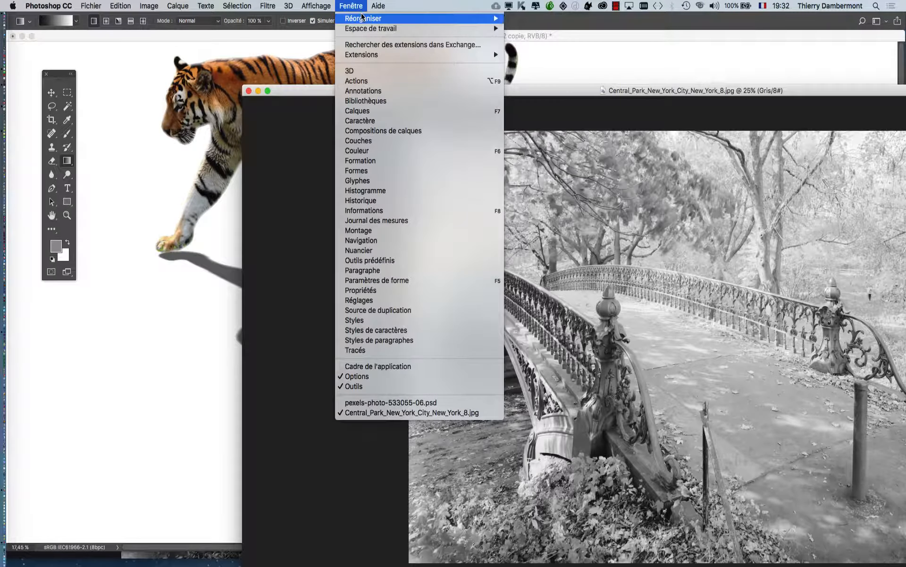
mouse_move(364, 18)
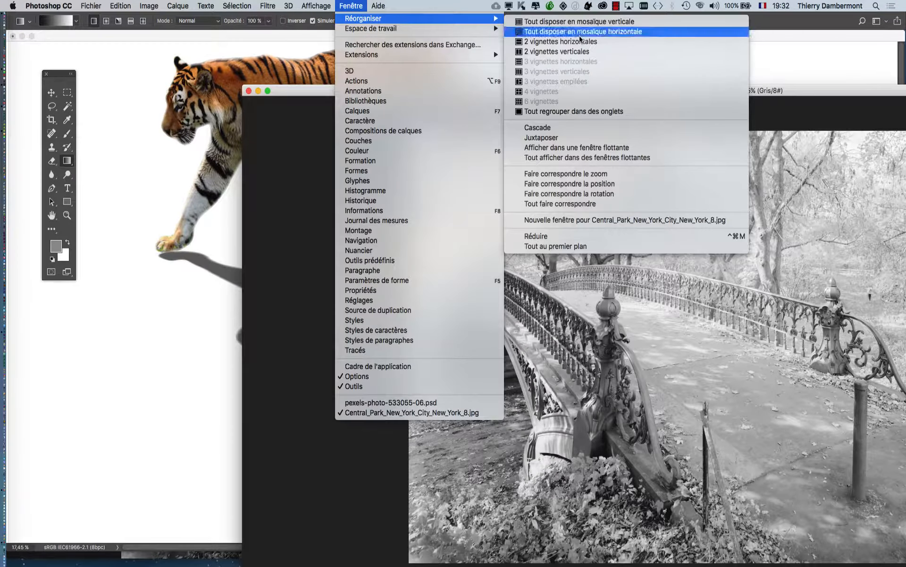
left_click(633, 138)
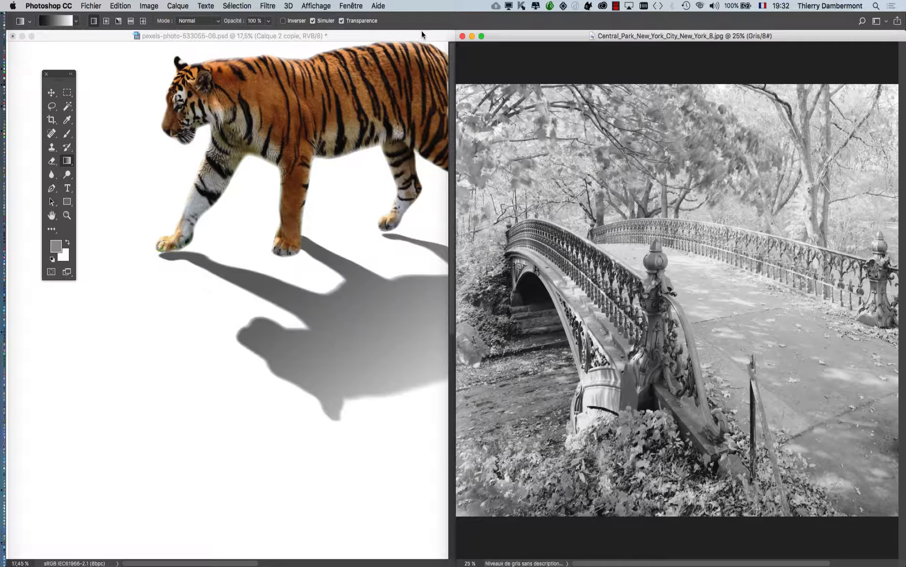
Make the tiger document active, show its Calques panel again and place the panel between the two images.
left_click(401, 38)
scroll(315, 205, "down", 4)
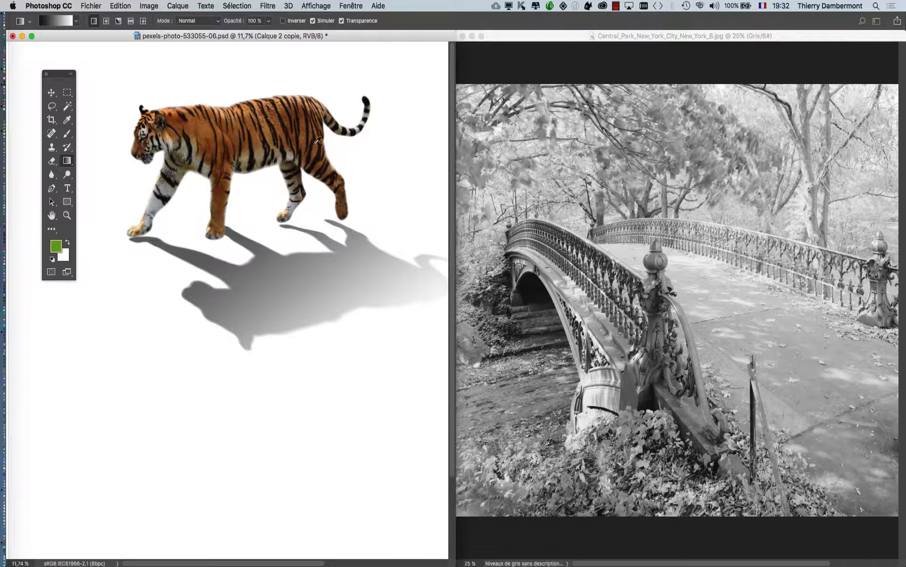
left_click(347, 6)
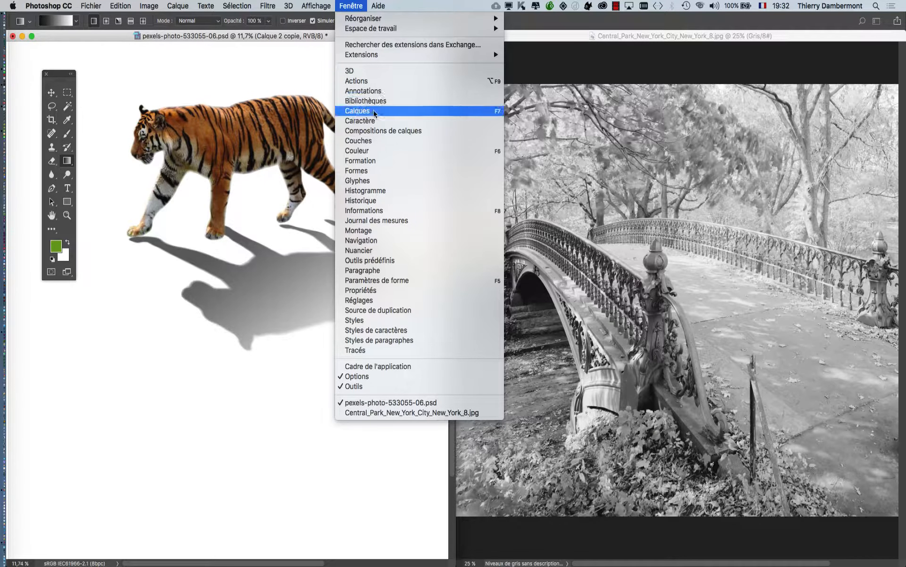
key("Return")
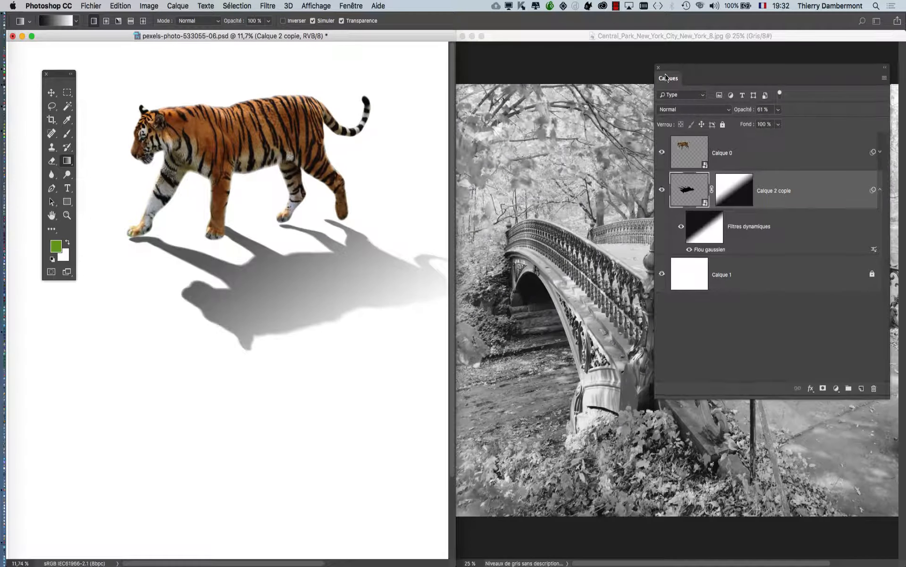
left_click_drag(687, 66, 420, 87)
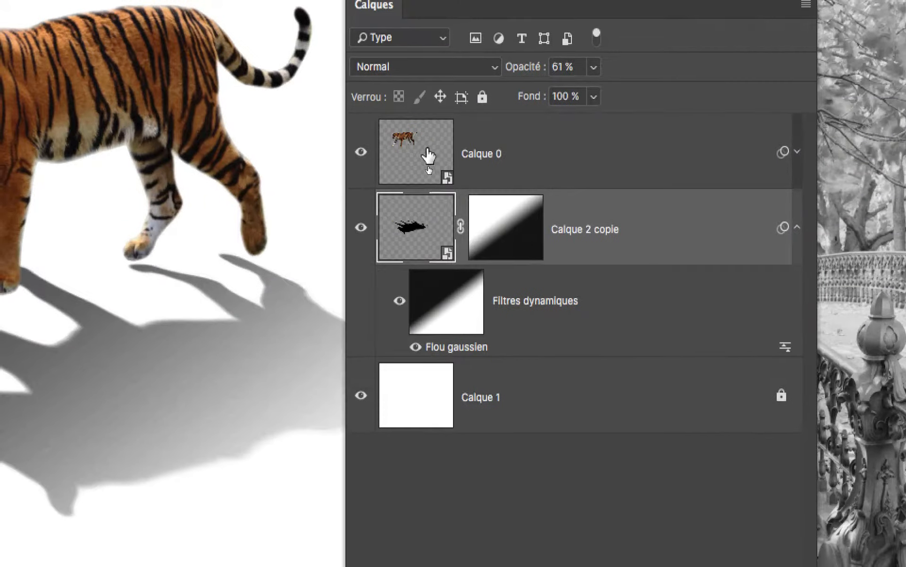
Select the layers Calque 0 and Calque 2 copie together and create a new group from them with the default settings.
left_click(428, 156)
left_click(423, 229)
left_click(427, 156)
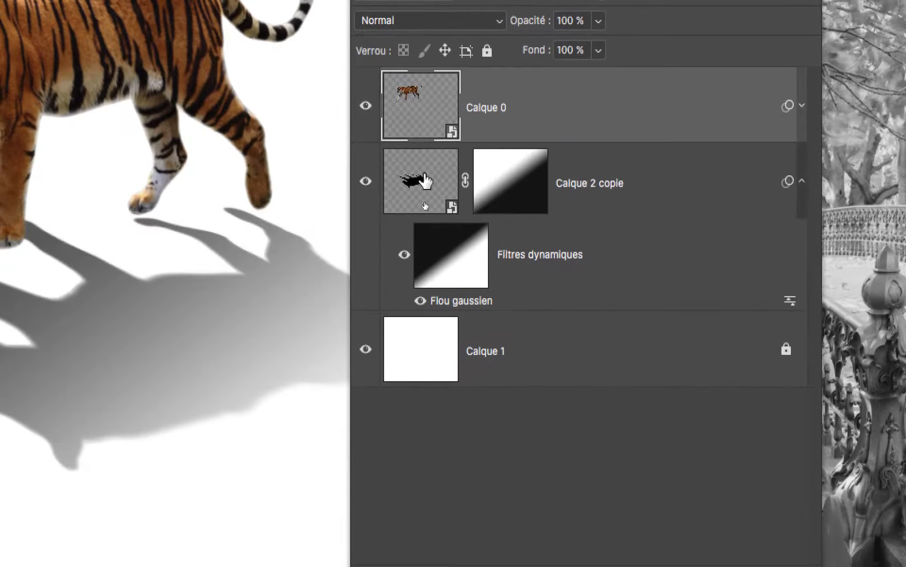
left_click(426, 180)
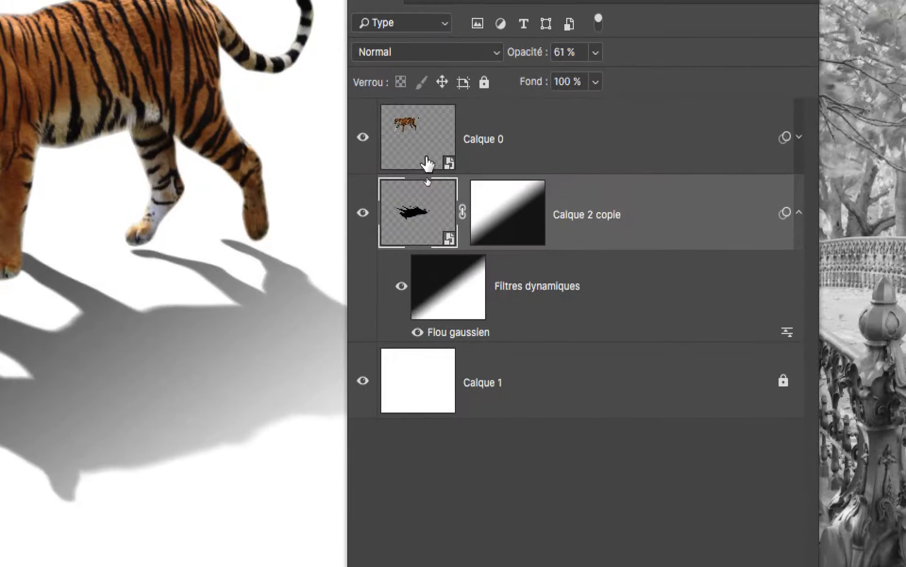
left_click(430, 123)
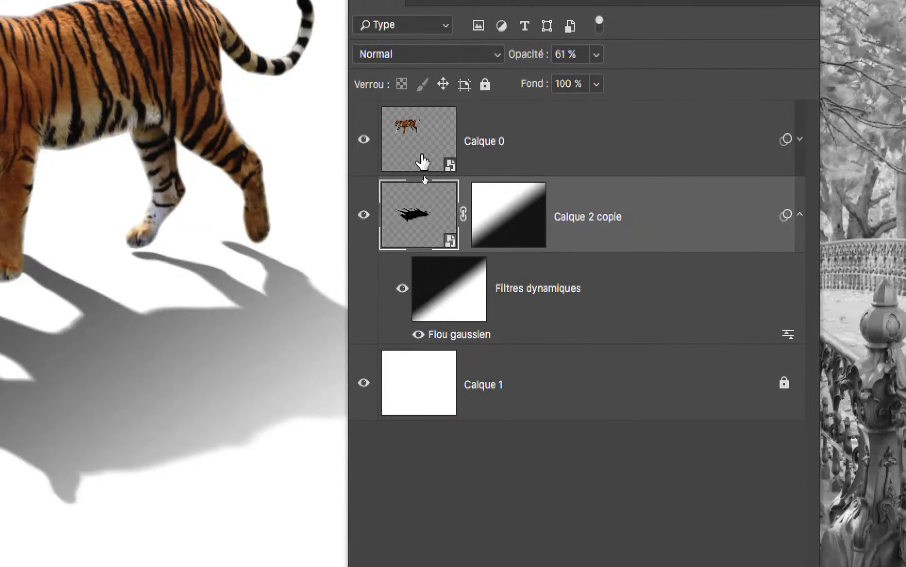
left_click(418, 147)
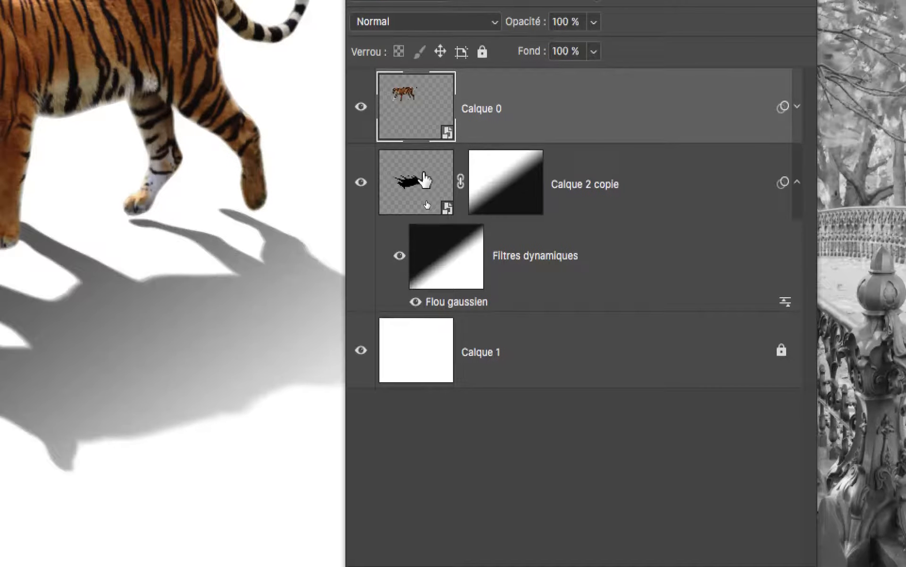
left_click(424, 178, "shift")
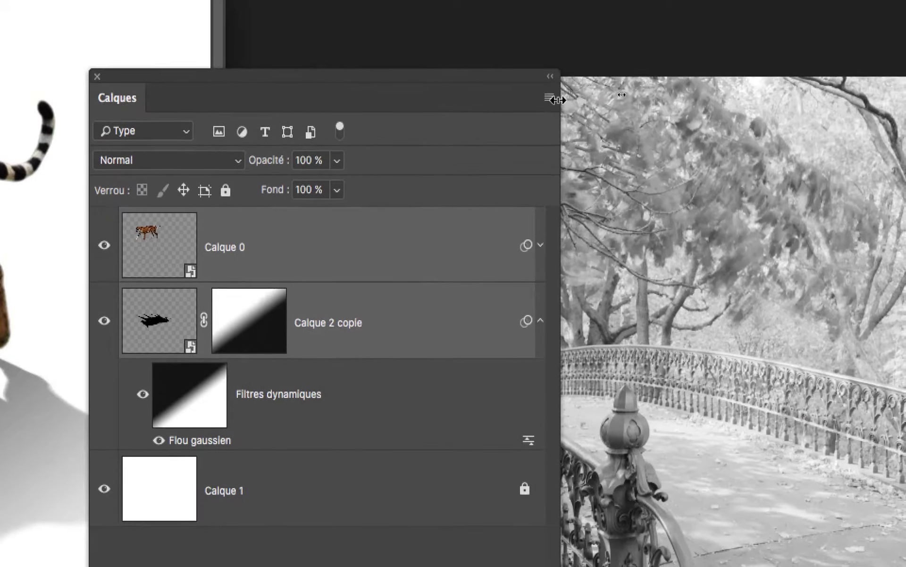
left_click(577, 85)
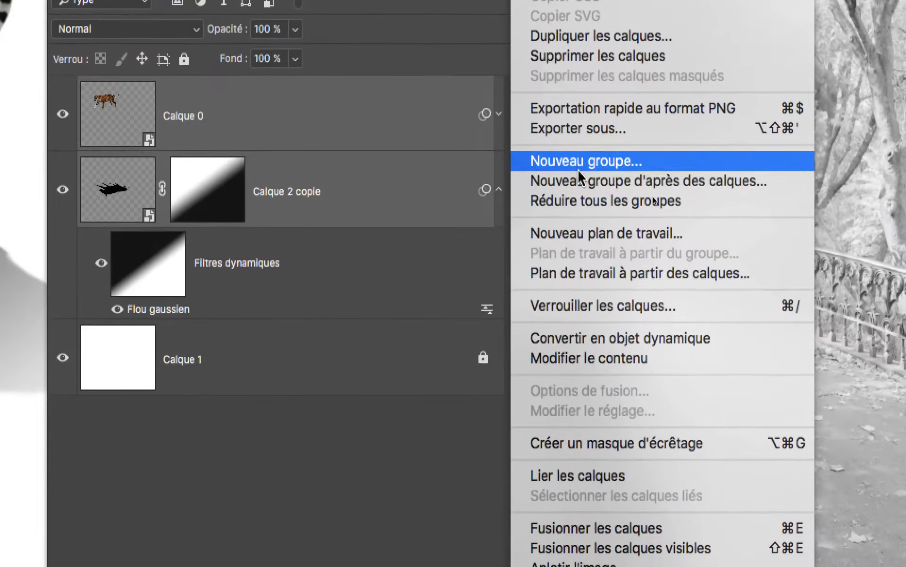
left_click(609, 294)
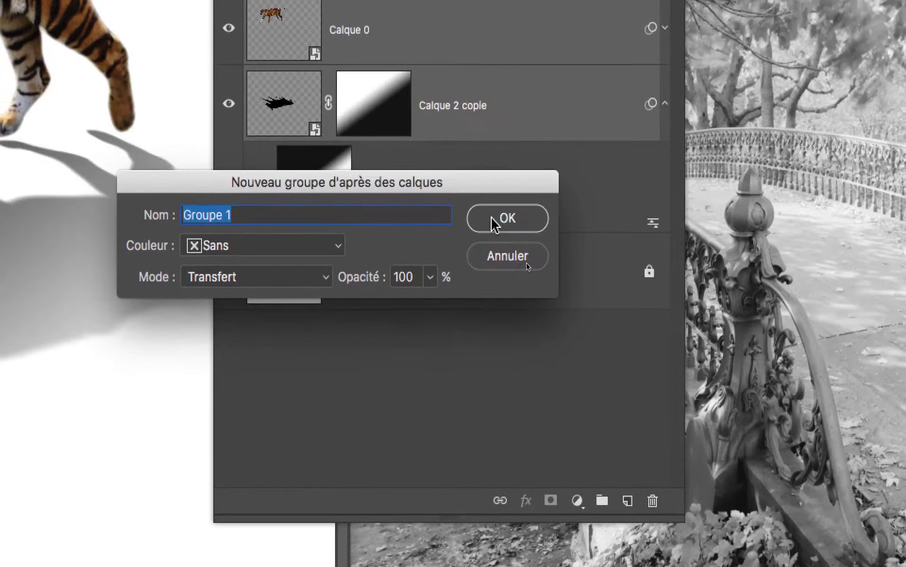
left_click(510, 268)
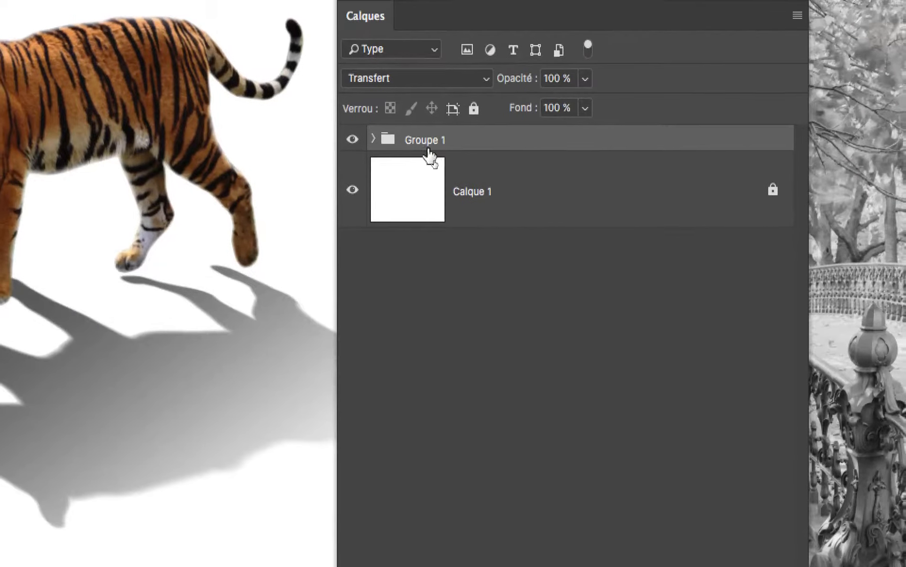
Rename the new layer group as "tigre et son ombre", then expand and collapse it to check its contents.
double_click(411, 97)
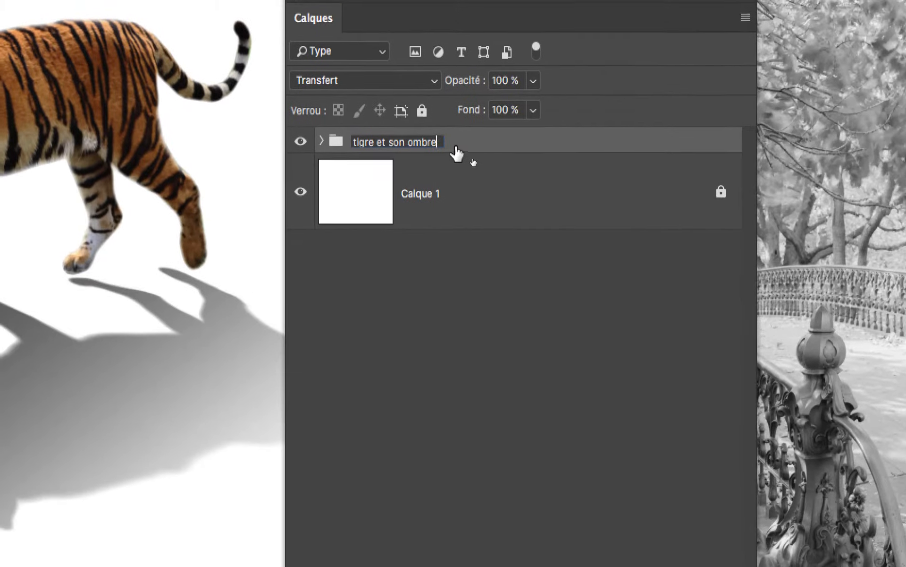
left_click(484, 143)
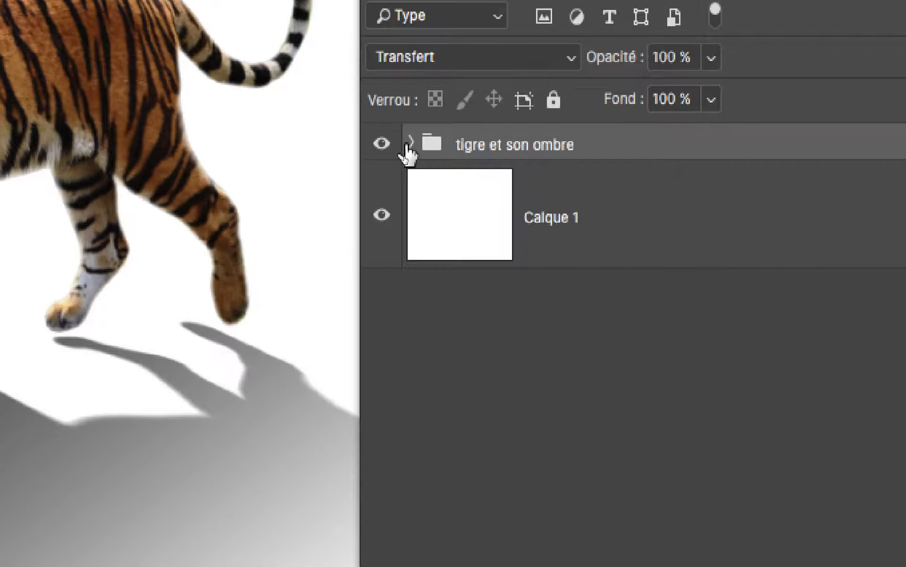
left_click(409, 144)
left_click(406, 141)
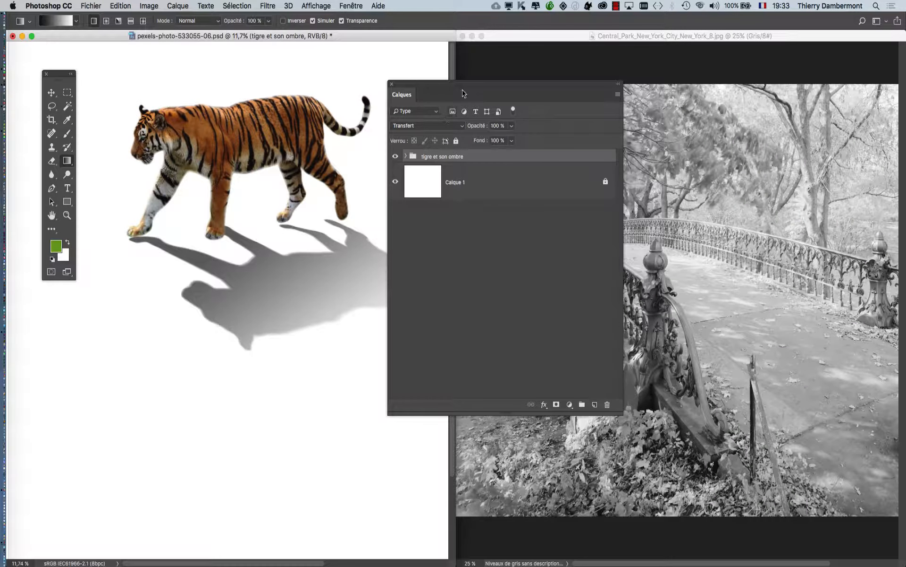
Try to copy the "tigre et son ombre" group from the tiger document into the grayscale bridge photo.
left_click_drag(462, 93, 319, 129)
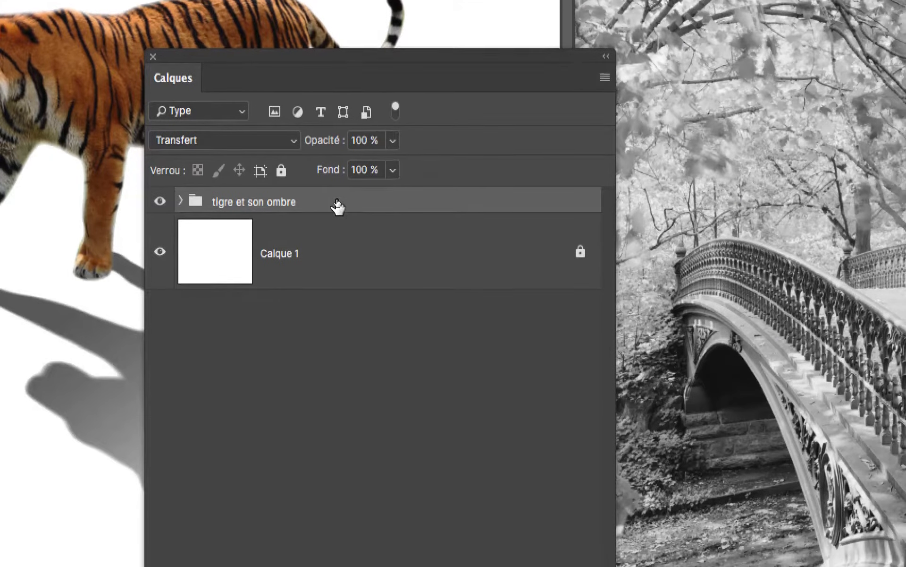
left_click_drag(337, 206, 584, 216)
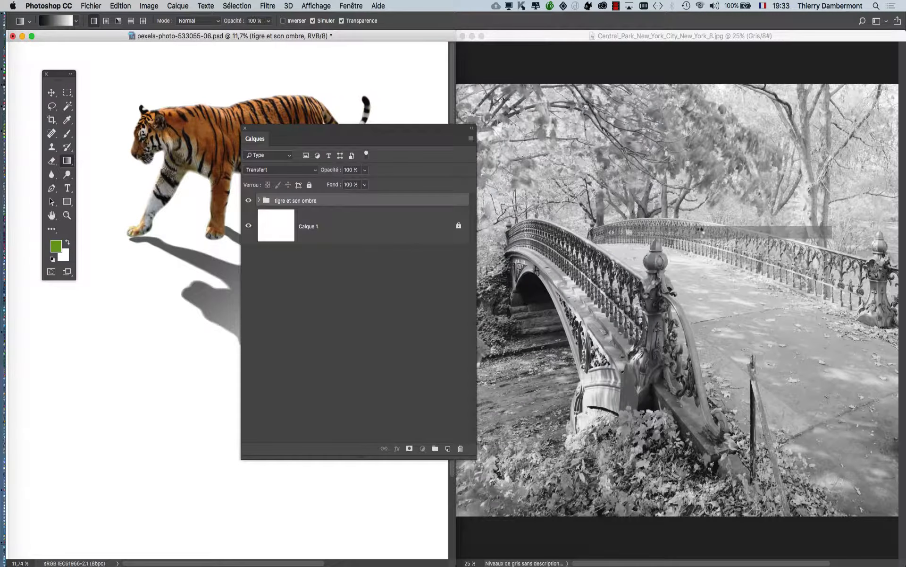
left_click_drag(702, 231, 699, 233)
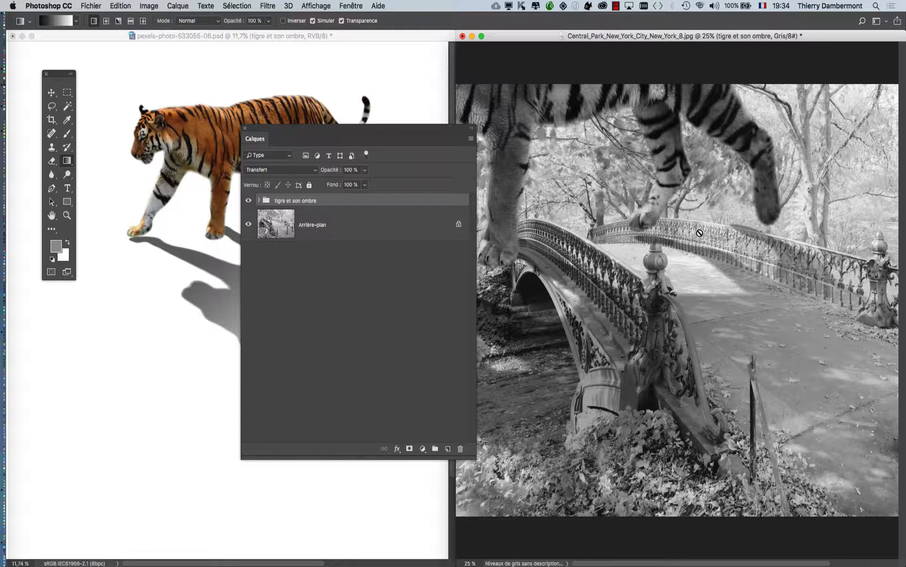
Activate the Move tool and delete the copied "tigre et son ombre" group from the bridge photo.
left_click(52, 93)
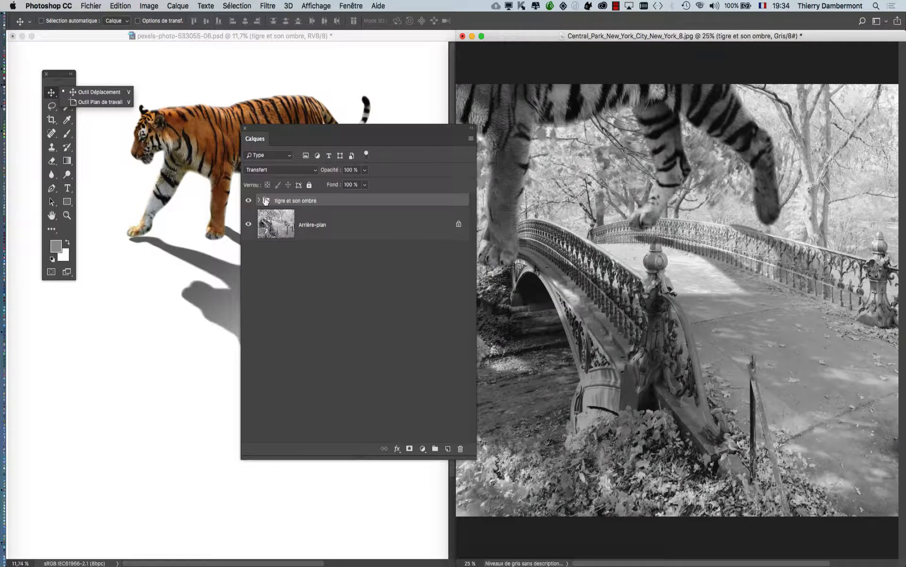
left_click(335, 202)
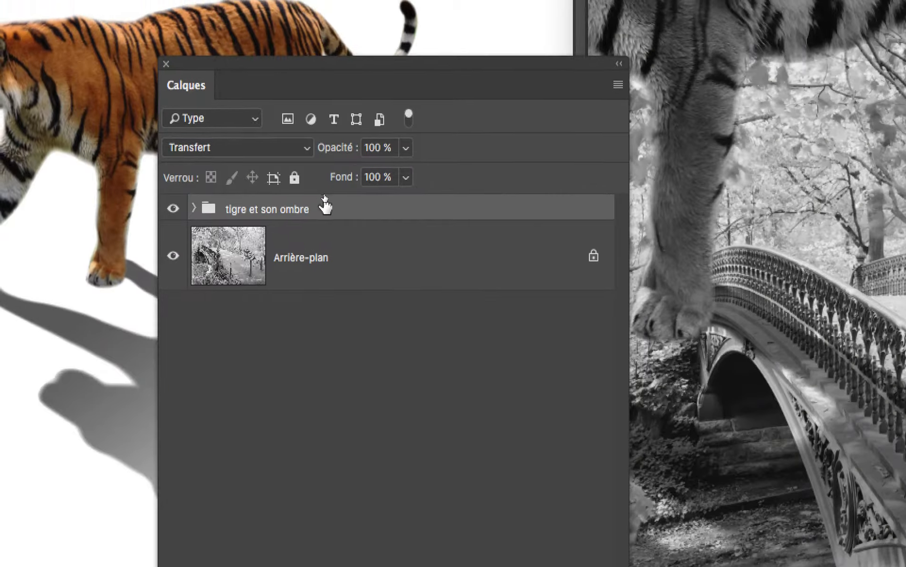
left_click_drag(327, 208, 609, 564)
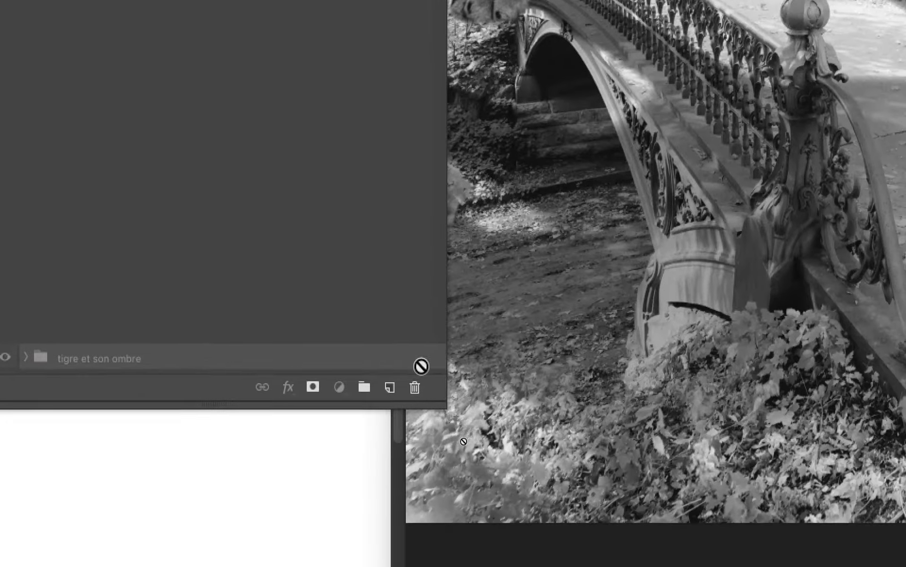
left_click(670, 151)
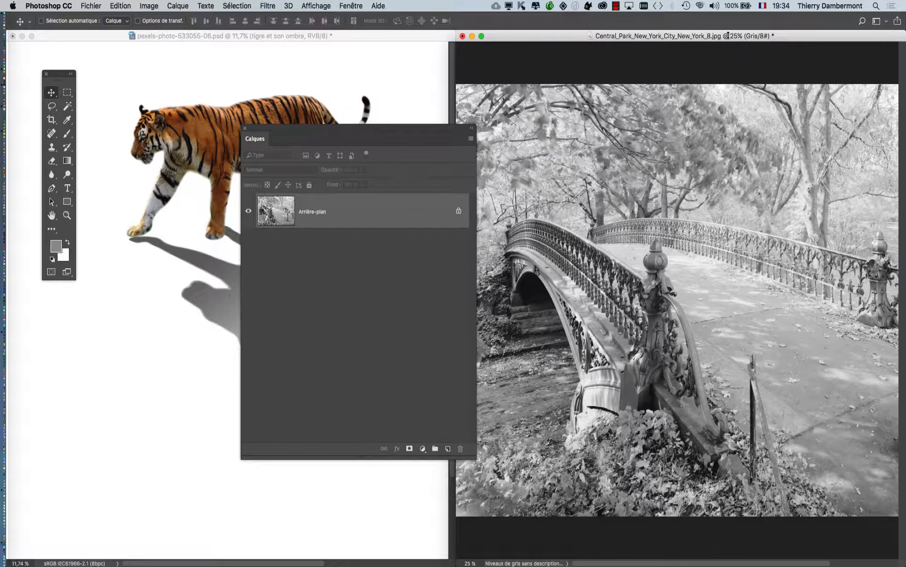
Convert the bridge photo's colour mode to Couleurs RVB.
left_click(148, 5)
mouse_move(155, 19)
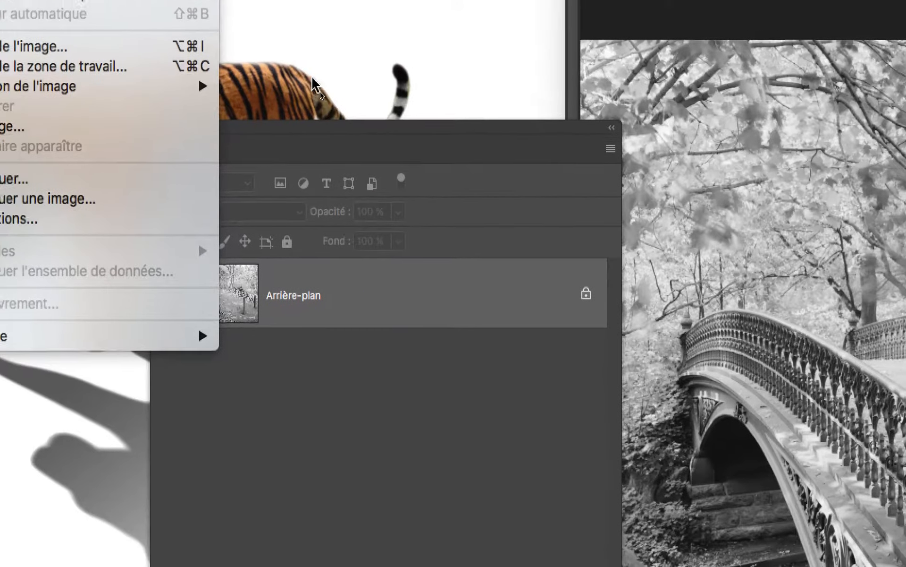
left_click(309, 36)
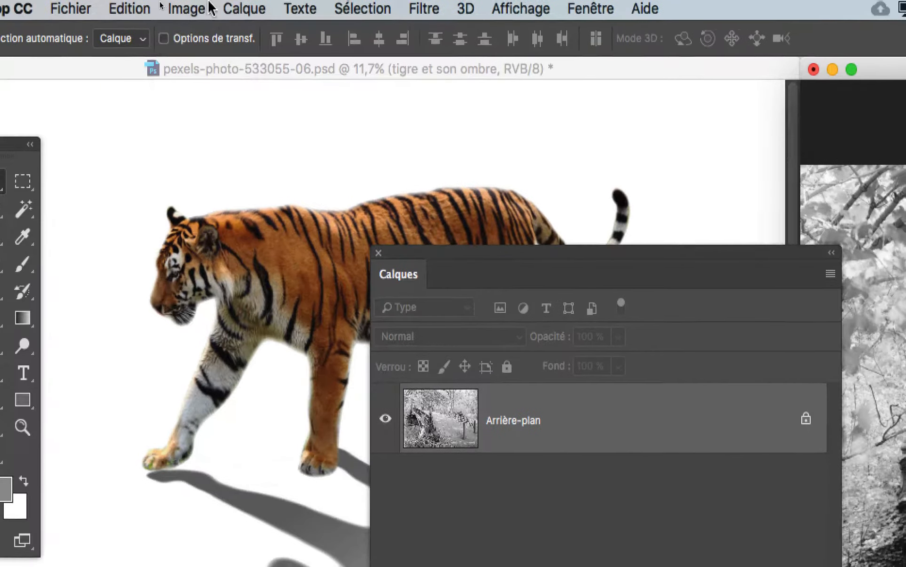
left_click(207, 5)
left_click(205, 26)
left_click(206, 5)
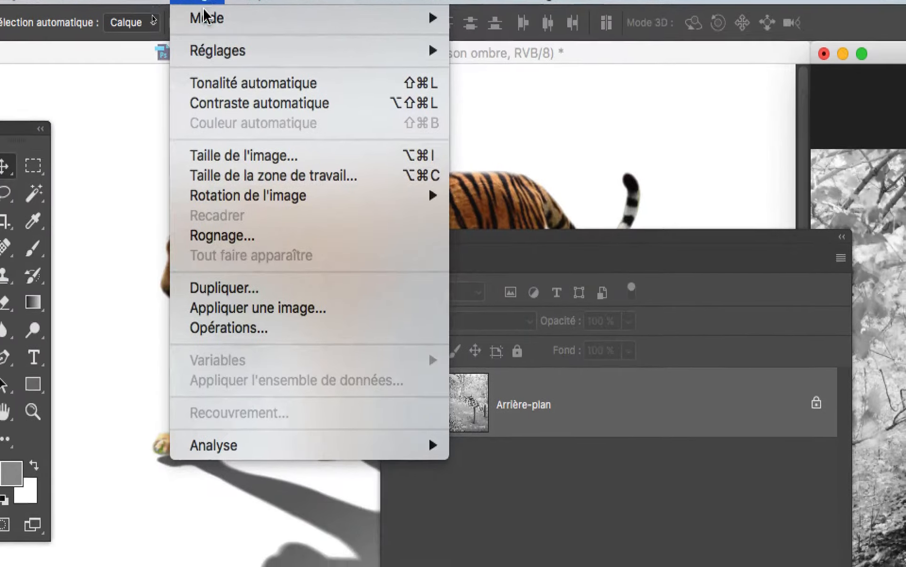
mouse_move(283, 38)
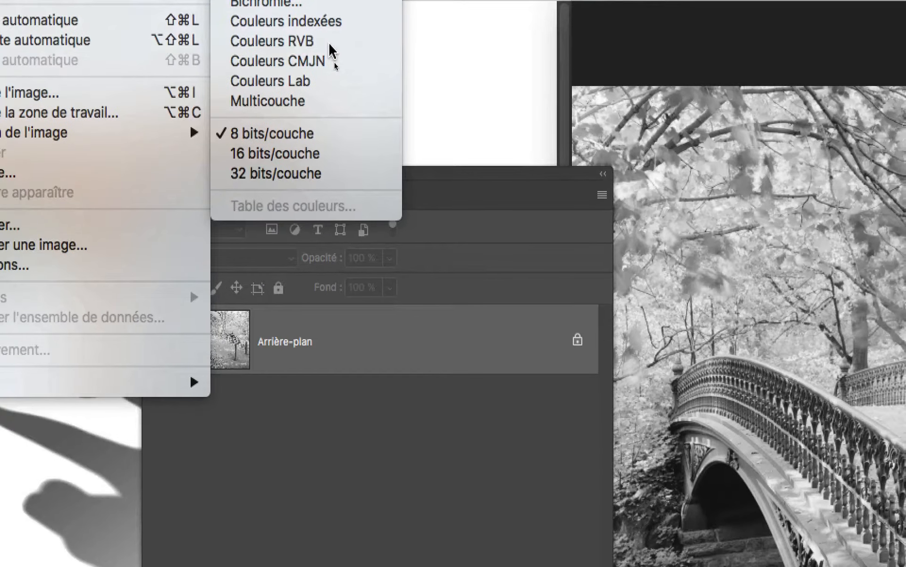
left_click(319, 47)
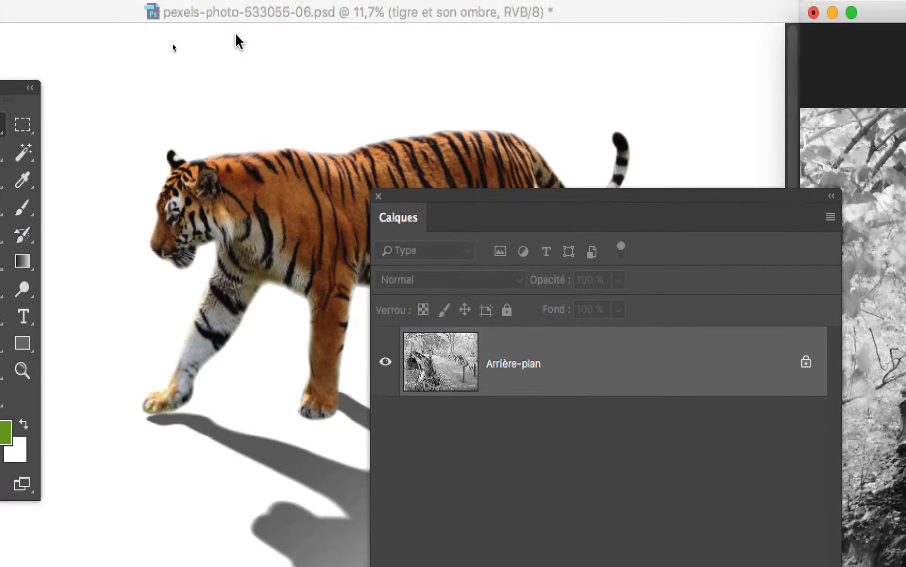
Make the tiger document active and copy its "tigre et son ombre" group into the RGB bridge photo.
left_click(229, 12)
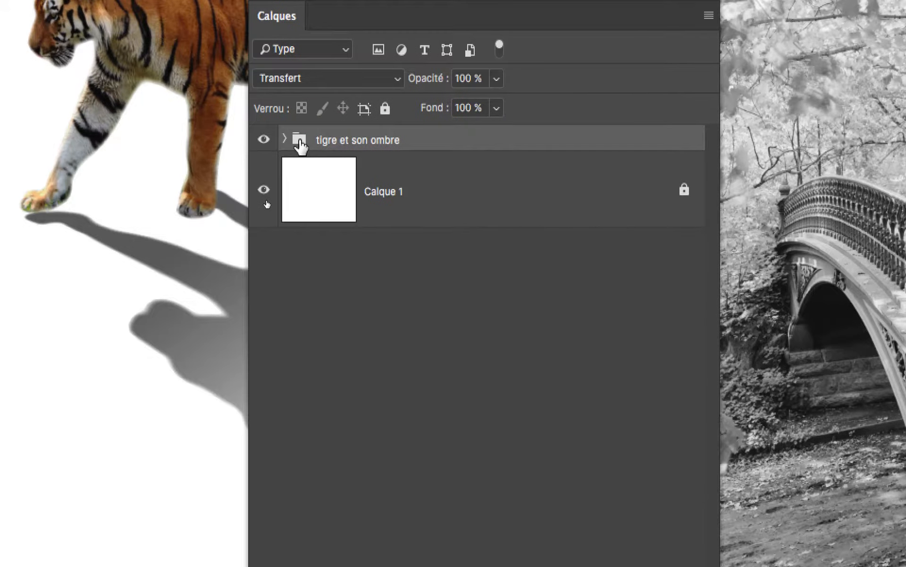
left_click_drag(498, 346, 512, 356)
left_click_drag(331, 145, 575, 187)
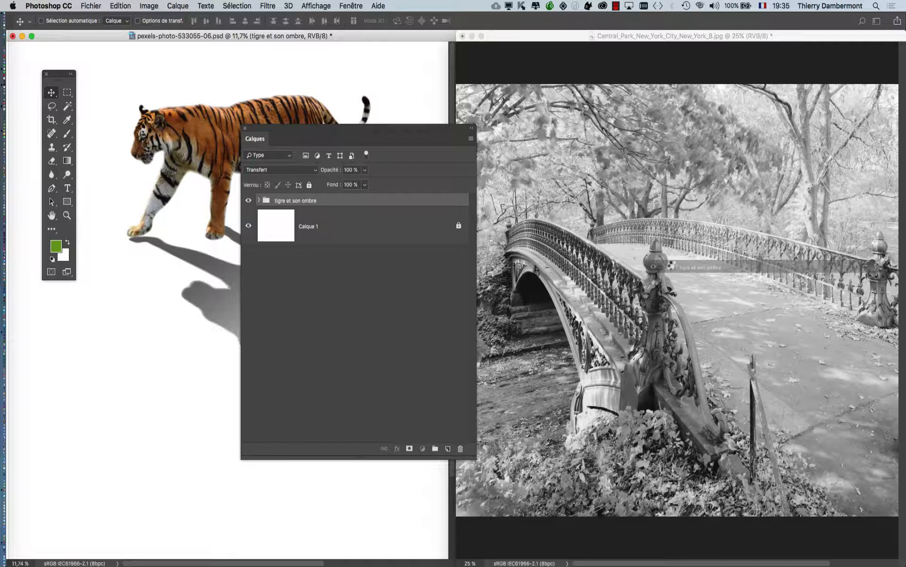
left_click_drag(672, 266, 673, 266)
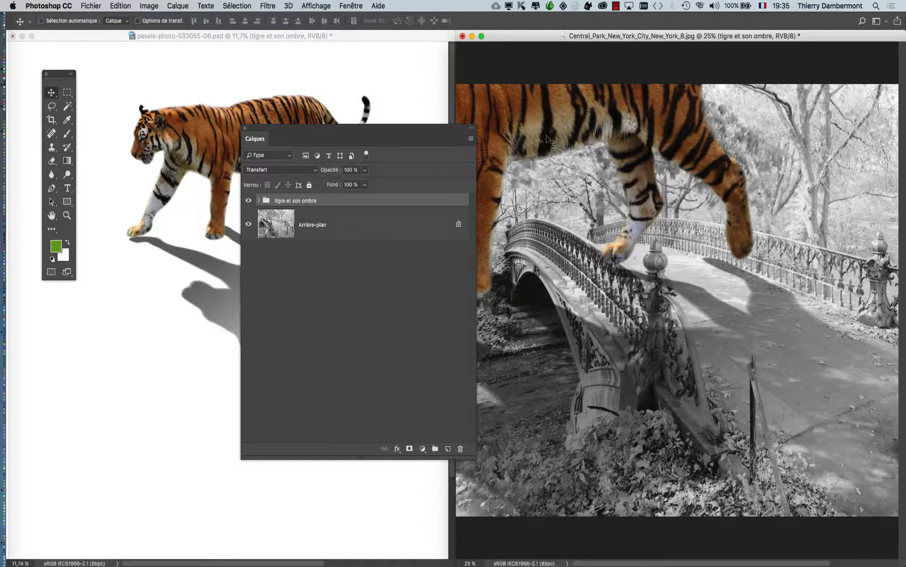
Reposition the tiger group lower and further right over the bridge photo so the whole animal fits within the image.
left_click_drag(554, 138, 651, 227)
scroll(700, 358, "down", 3)
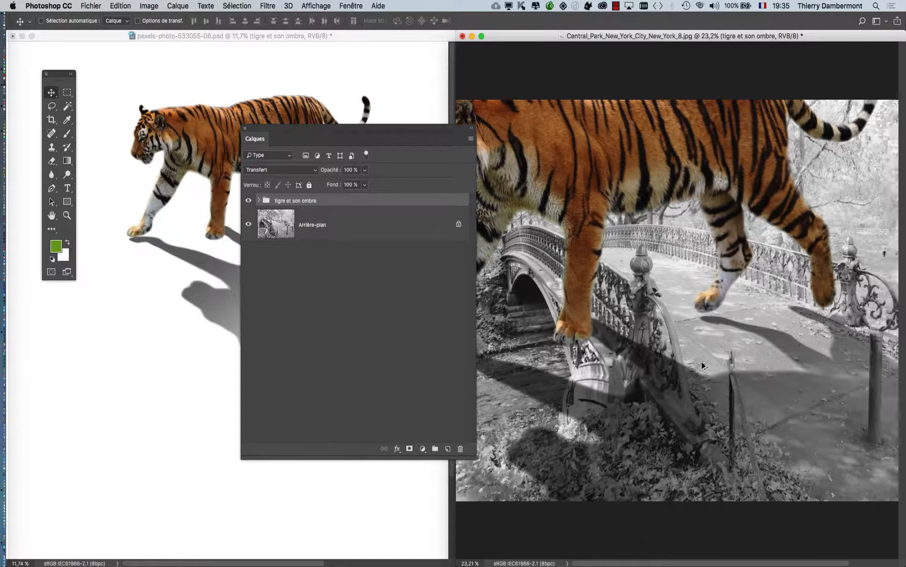
left_click_drag(635, 218, 689, 256)
scroll(676, 290, "down", 2)
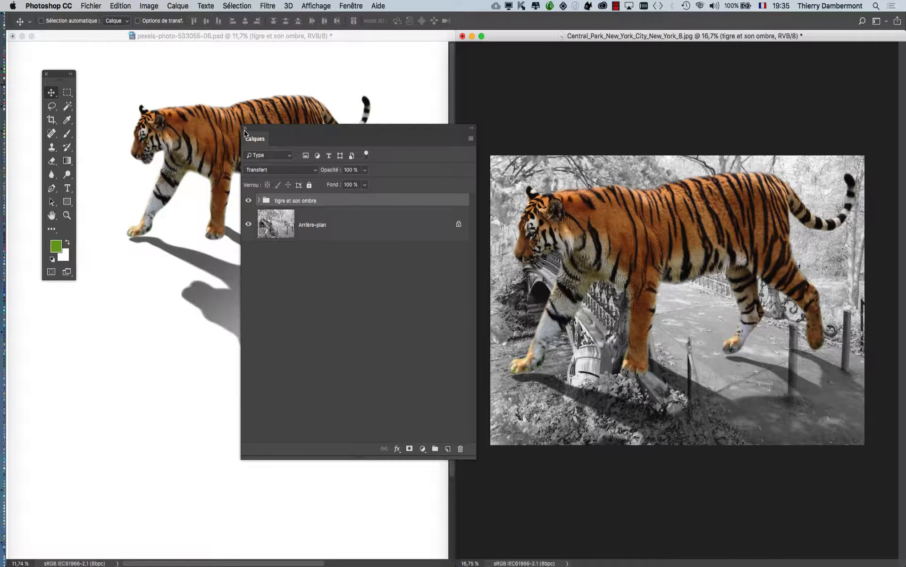
Close the Calques panel and display the bridge composite in full-screen mode.
left_click(245, 127)
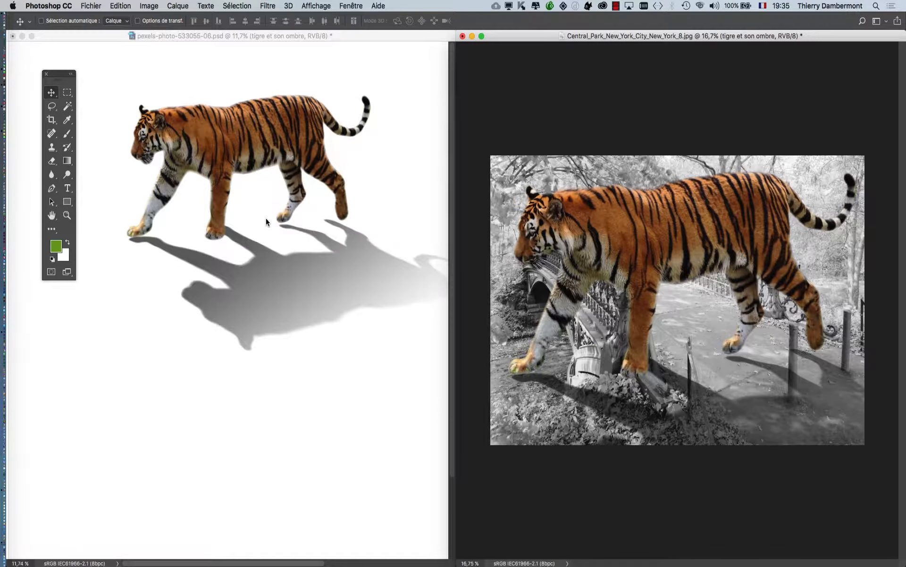
key("f")
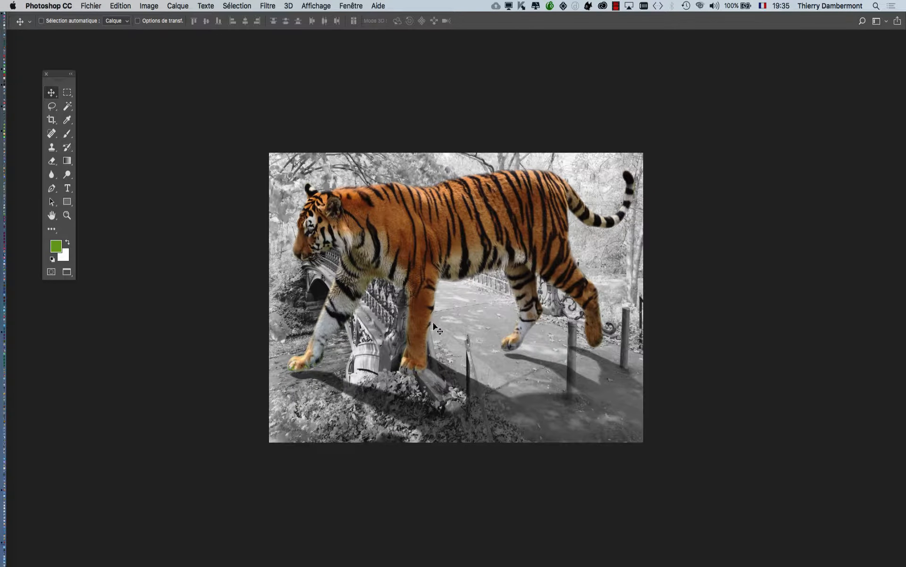
scroll(434, 302, "up", 4)
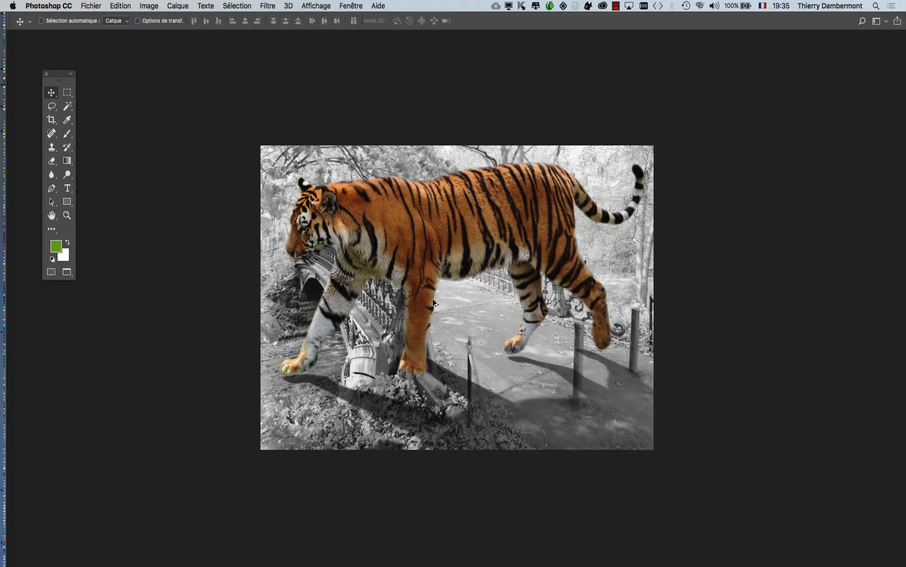